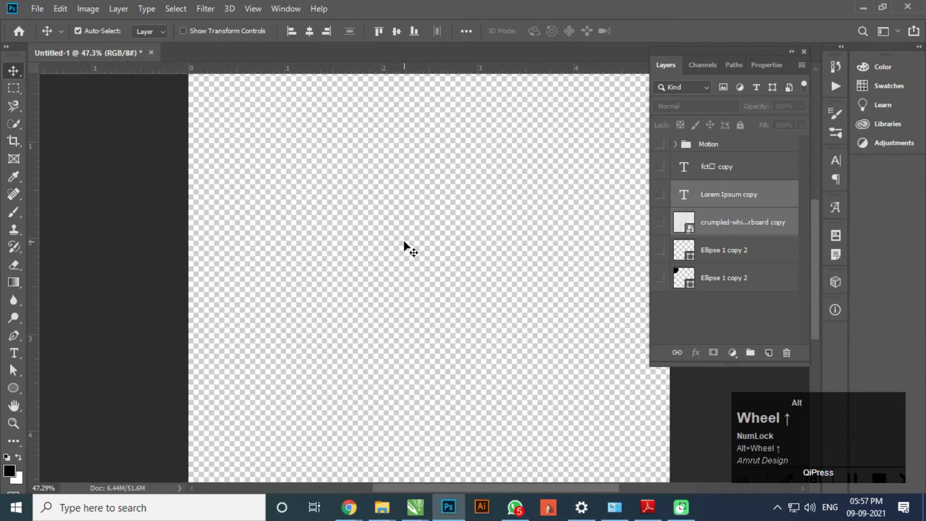
- Add a solid colour fill layer in #472b62 and place it beneath all the other layers
{"action": "left_click", "coordinate": [732, 353]}
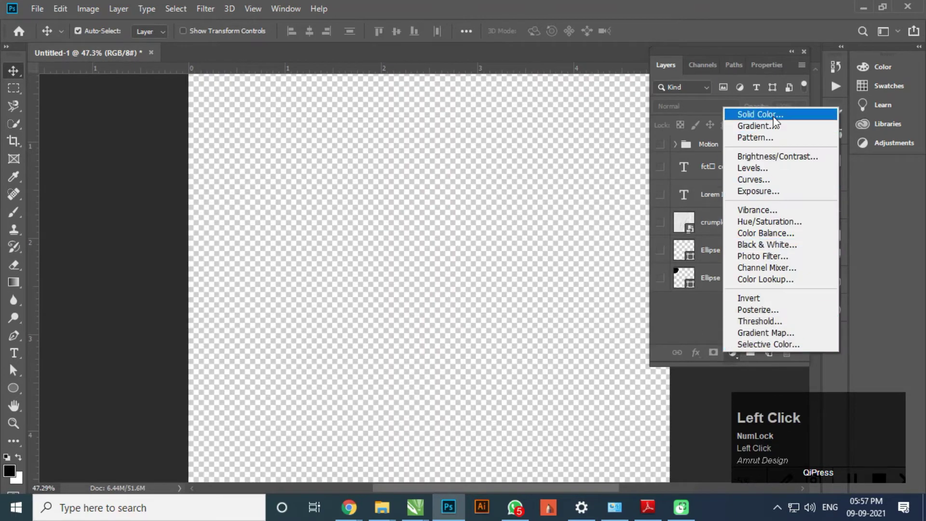
{"action": "left_click", "coordinate": [773, 114]}
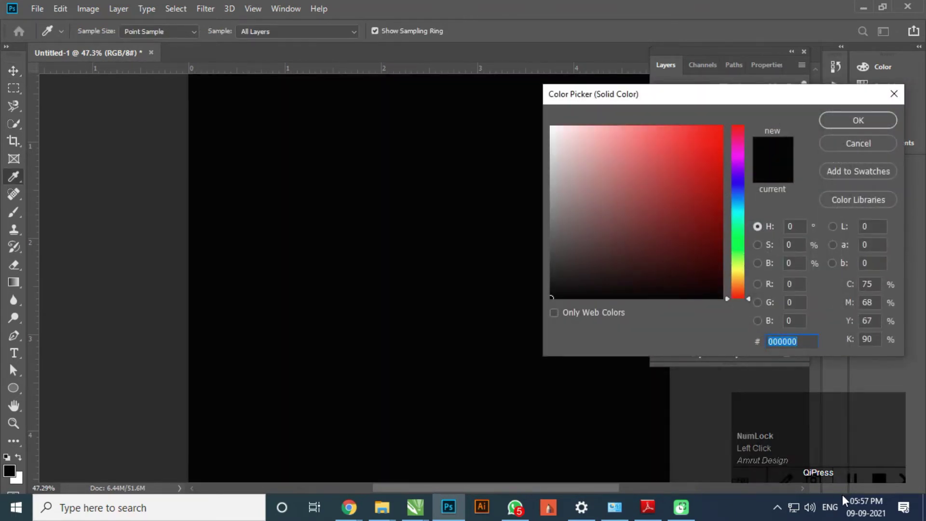
{"action": "left_click", "coordinate": [851, 484]}
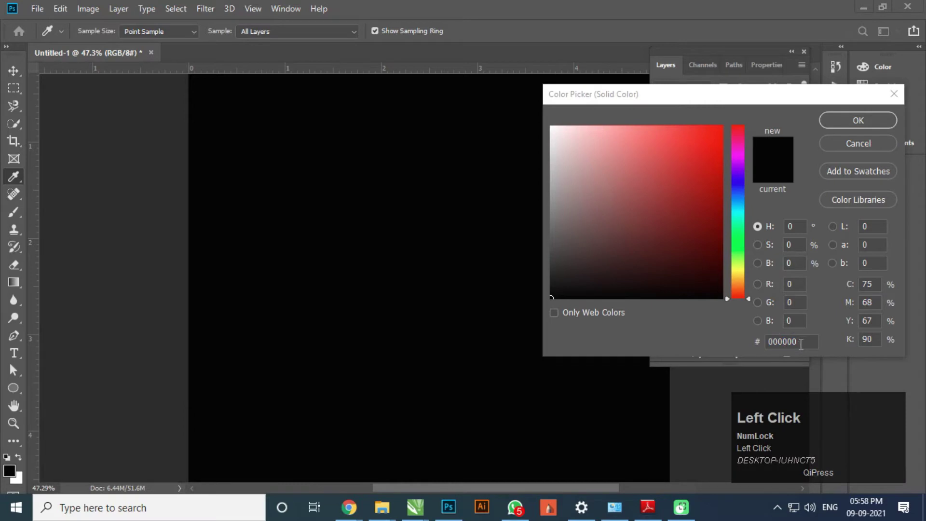
{"action": "left_click", "coordinate": [800, 344]}
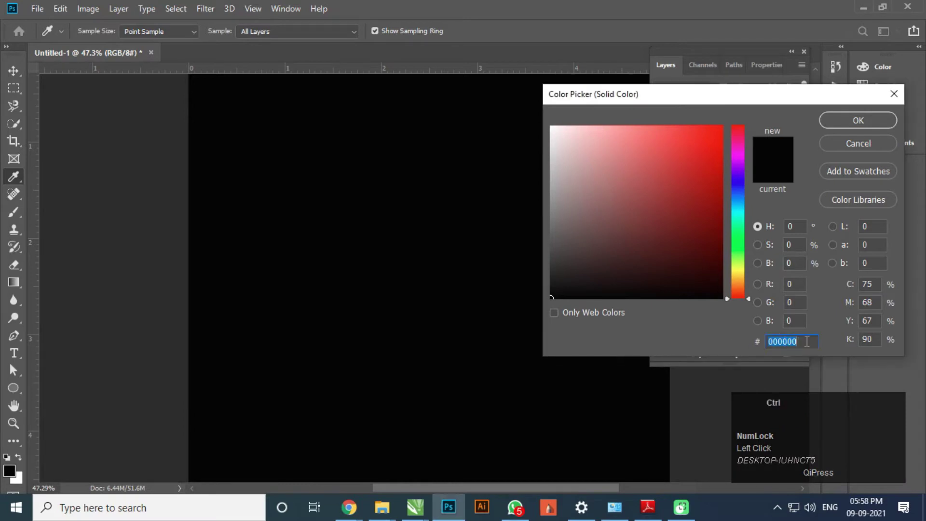
{"action": "type", "text": "472B62"}
{"action": "left_click", "coordinate": [858, 120]}
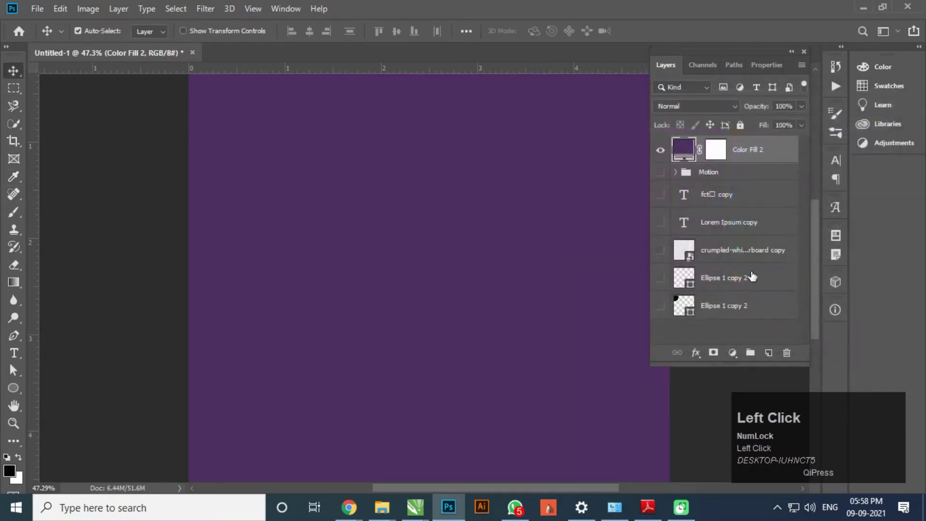
{"action": "left_click_drag", "start_coordinate": [758, 150], "coordinate": [765, 322]}
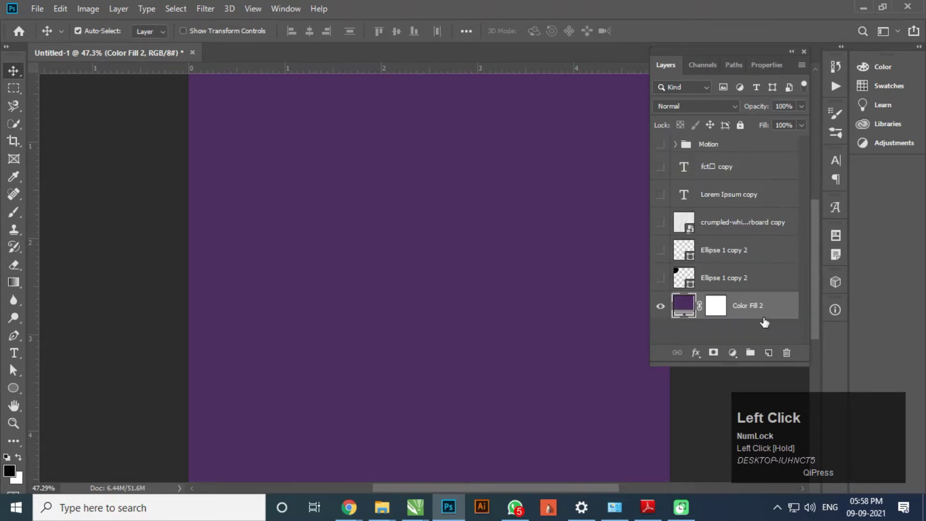
- Make the crumpled paperboard layer and both Ellipse 1 copy 2 layers visible
{"action": "left_click", "coordinate": [660, 222]}
{"action": "left_click", "coordinate": [662, 251]}
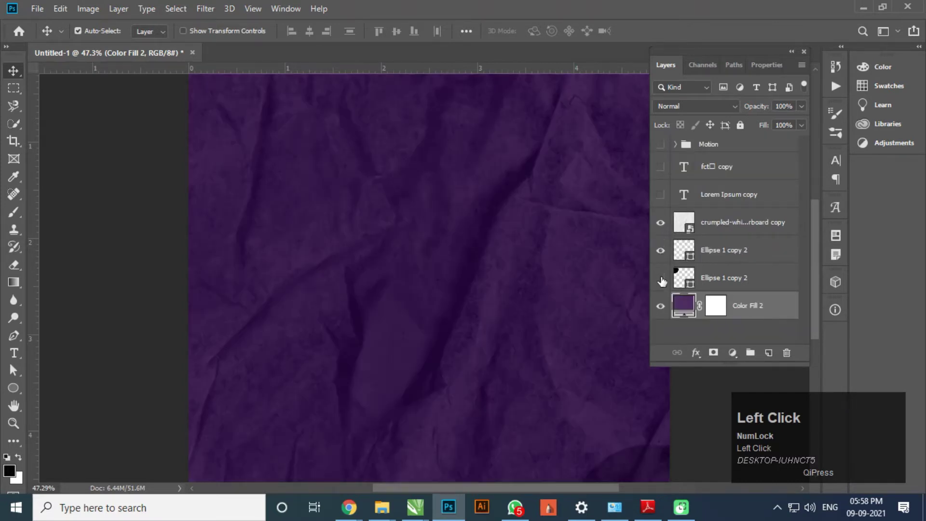
{"action": "left_click", "coordinate": [660, 279]}
- Change the Color Fill 2 layer's colour to a brighter purple, #5600a9
{"action": "double_click", "coordinate": [687, 311]}
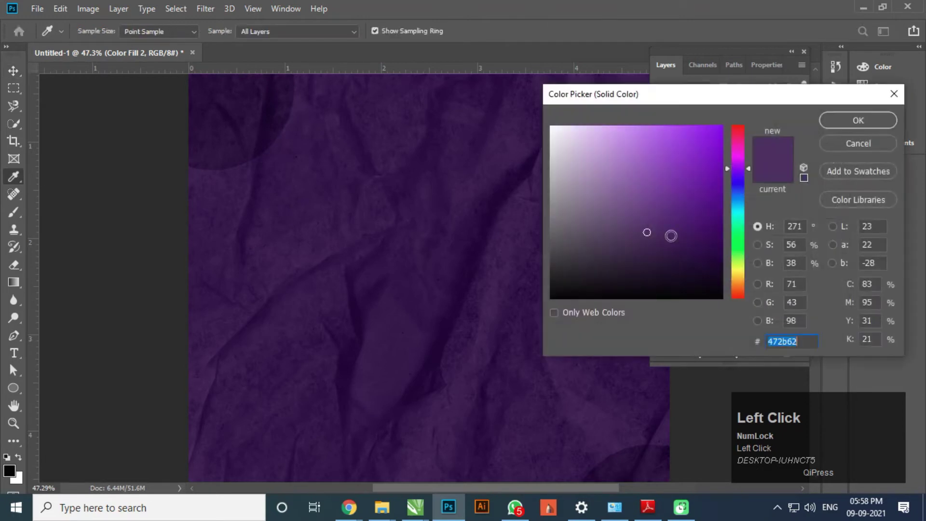
{"action": "mouse_move", "coordinate": [649, 232]}
{"action": "left_mouse_down"}
{"action": "mouse_move", "coordinate": [698, 224]}
{"action": "mouse_move", "coordinate": [736, 198]}
{"action": "mouse_move", "coordinate": [752, 169]}
{"action": "mouse_move", "coordinate": [754, 184]}
{"action": "left_mouse_up"}
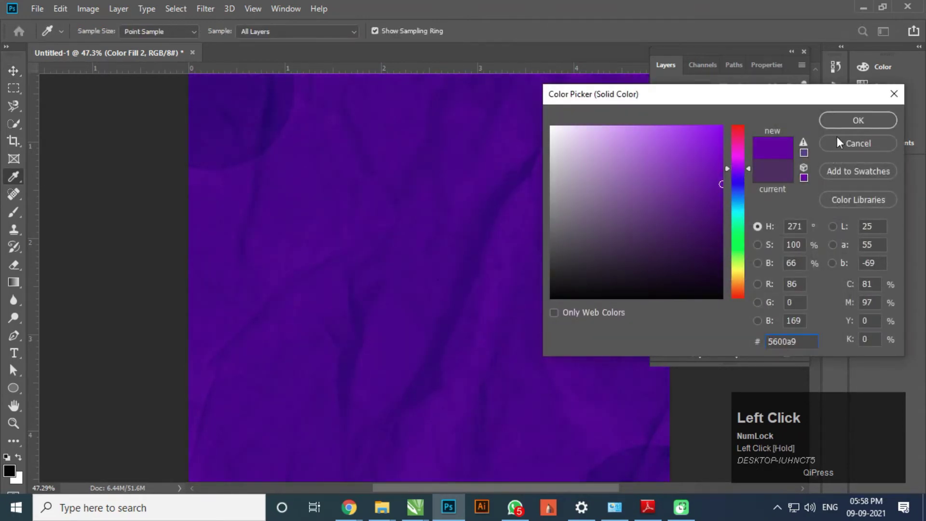
{"action": "left_click", "coordinate": [858, 120]}
{"action": "scroll", "coordinate": [426, 271], "scroll_direction": "down", "scroll_amount": 3, "text": "alt"}
{"action": "scroll", "coordinate": [473, 285], "scroll_direction": "up", "scroll_amount": 2, "text": "alt"}
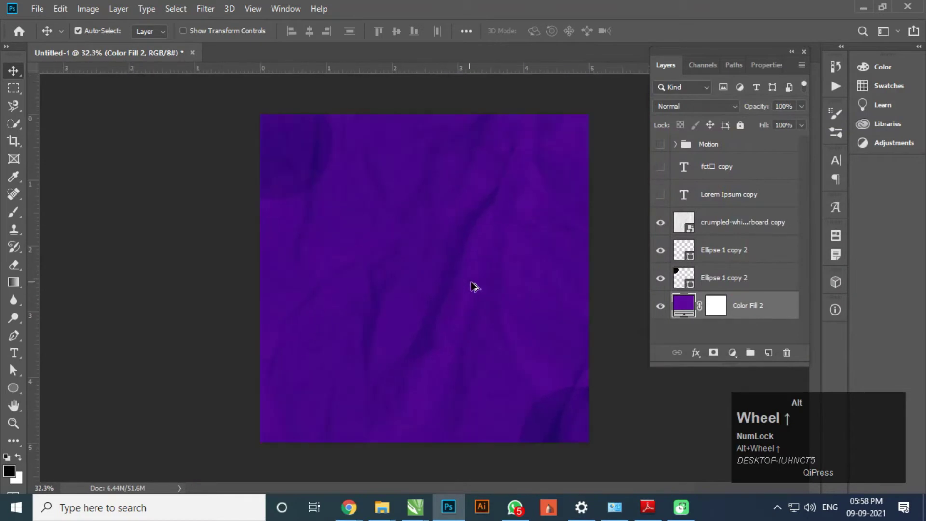
- Set the Color Fill 2 layer's colour to the magenta-purple #9700c3
{"action": "double_click", "coordinate": [684, 302]}
{"action": "mouse_move", "coordinate": [723, 203]}
{"action": "left_mouse_down"}
{"action": "mouse_move", "coordinate": [722, 215]}
{"action": "mouse_move", "coordinate": [724, 139]}
{"action": "mouse_move", "coordinate": [747, 172]}
{"action": "mouse_move", "coordinate": [749, 160]}
{"action": "mouse_move", "coordinate": [721, 154]}
{"action": "mouse_move", "coordinate": [726, 163]}
{"action": "left_mouse_up"}
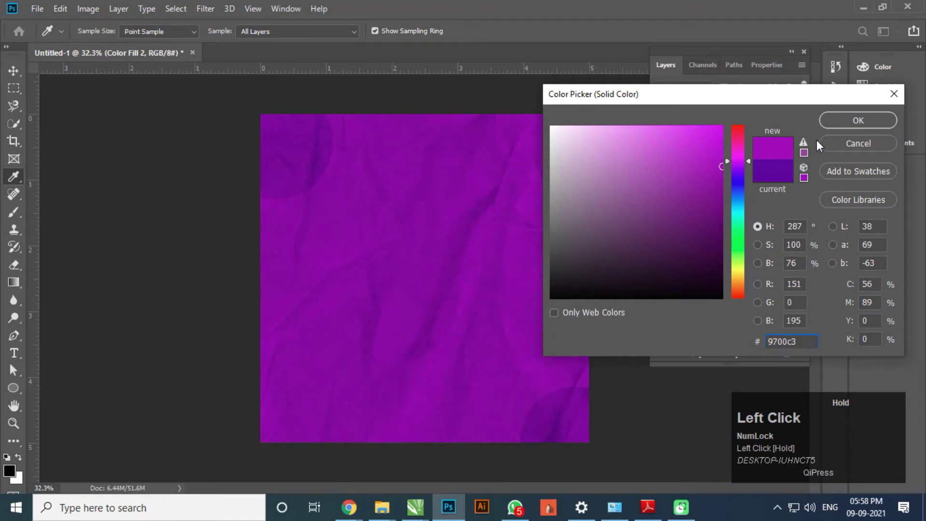
{"action": "left_click", "coordinate": [858, 120]}
{"action": "scroll", "coordinate": [414, 287], "scroll_direction": "up", "scroll_amount": 3, "text": "alt"}
{"action": "scroll", "coordinate": [414, 287], "scroll_direction": "down", "scroll_amount": 2, "text": "alt"}
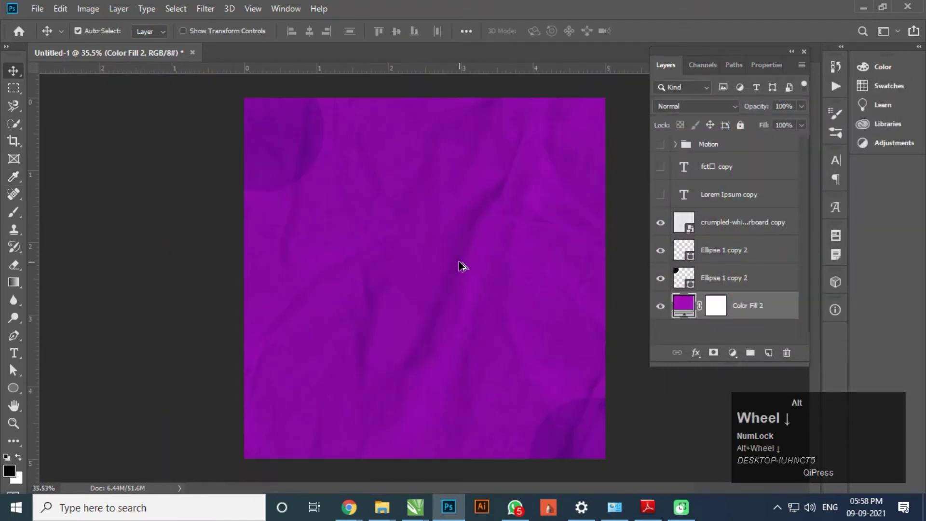
- Make the Lorem Ipsum copy layer and the social-icon text layer visible
{"action": "left_click", "coordinate": [661, 194]}
{"action": "left_click", "coordinate": [661, 167]}
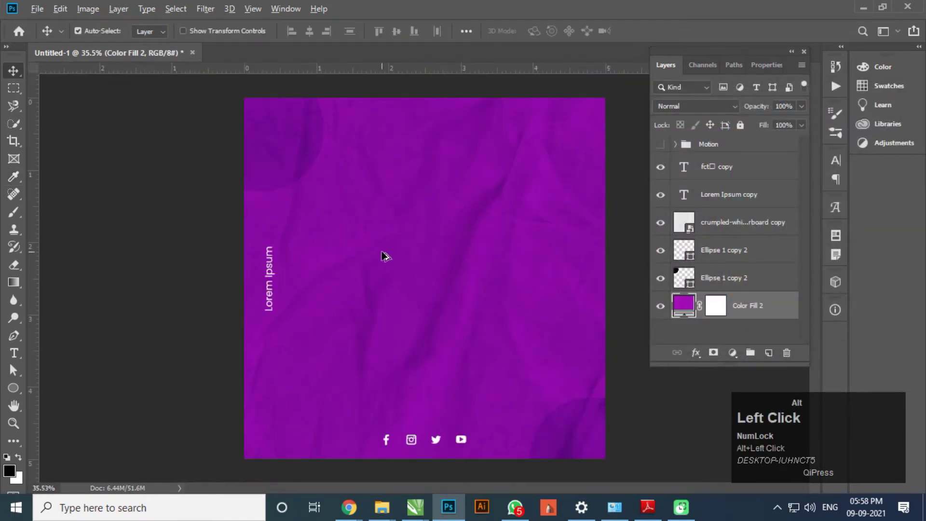
{"action": "scroll", "coordinate": [385, 256], "scroll_direction": "up", "scroll_amount": 1, "text": "alt"}
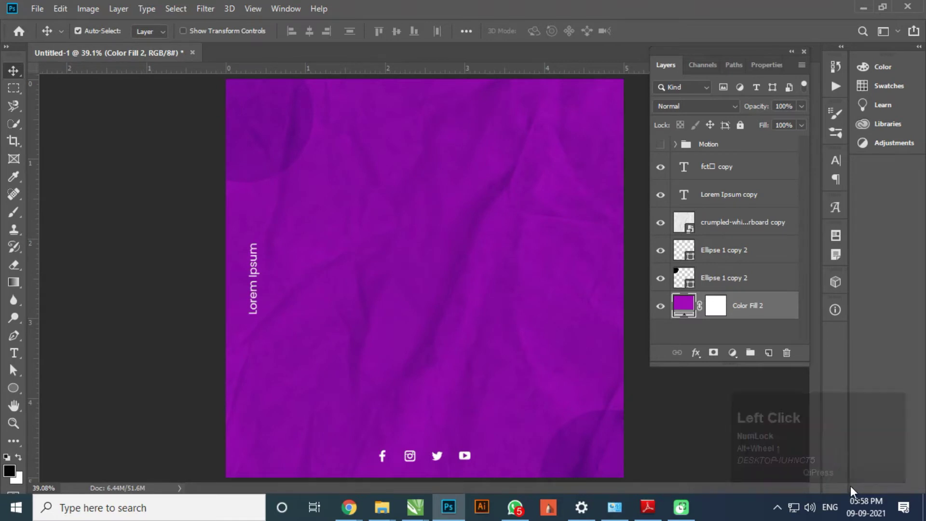
- Select the crumpled paperboard layer and undo the last change that made the social-icon layer visible
{"action": "scroll", "coordinate": [444, 271], "scroll_direction": "up", "scroll_amount": 5, "text": "alt"}
{"action": "key", "text": "space"}
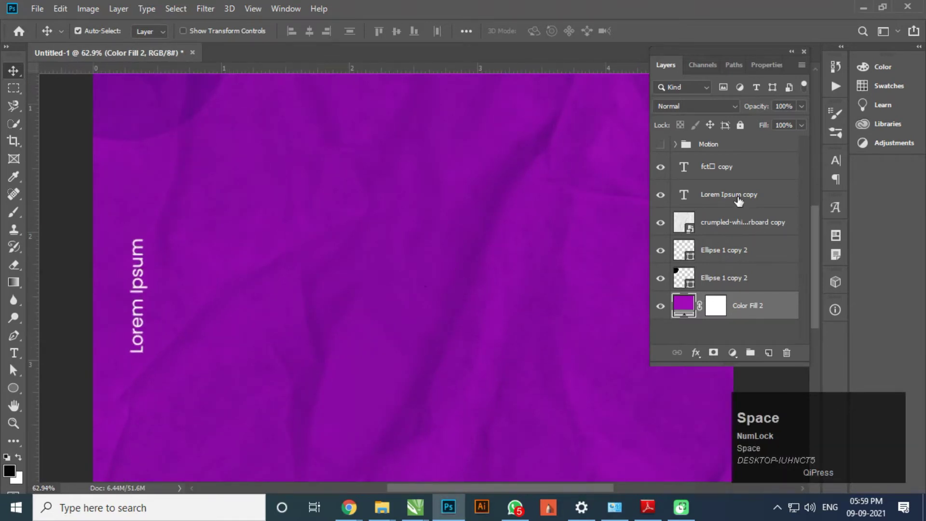
{"action": "left_click", "coordinate": [738, 223]}
{"action": "key", "text": "ctrl+z"}
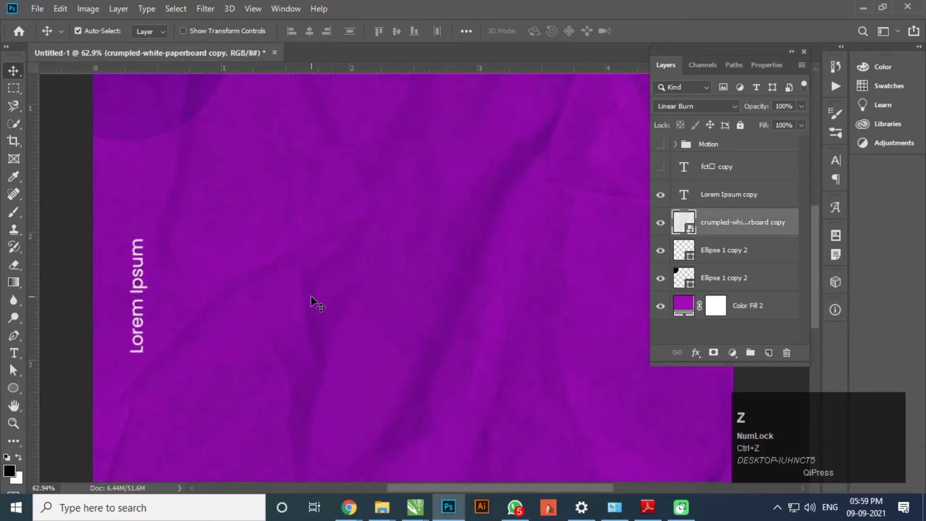
- Add a text layer reading FOCUS near the middle of the canvas
{"action": "left_click", "coordinate": [14, 353]}
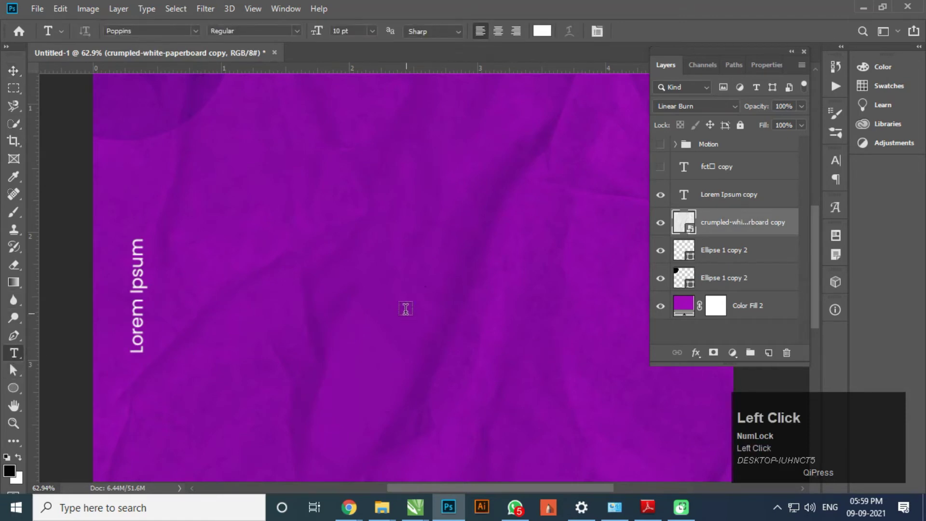
{"action": "left_click", "coordinate": [400, 286]}
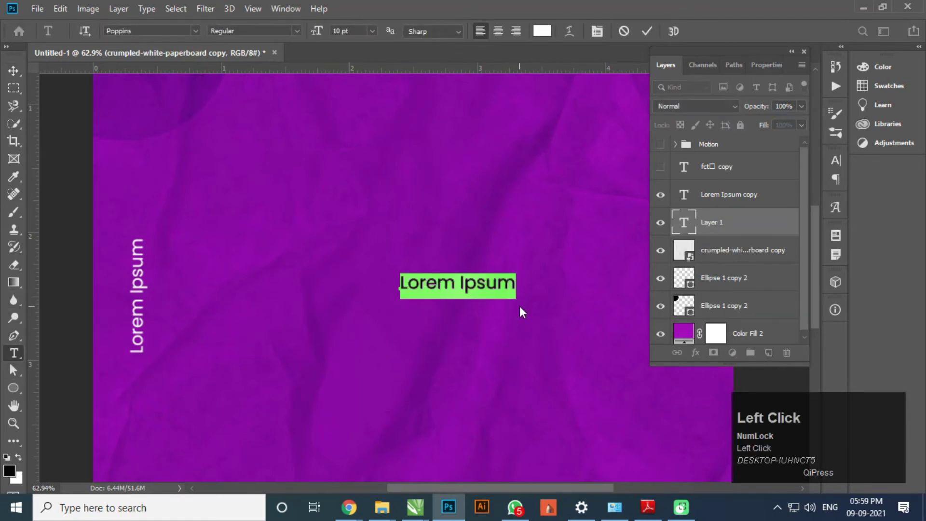
{"action": "type", "text": "MOTION"}
{"action": "key", "text": "ctrl+a"}
{"action": "type", "text": "FOCUS"}
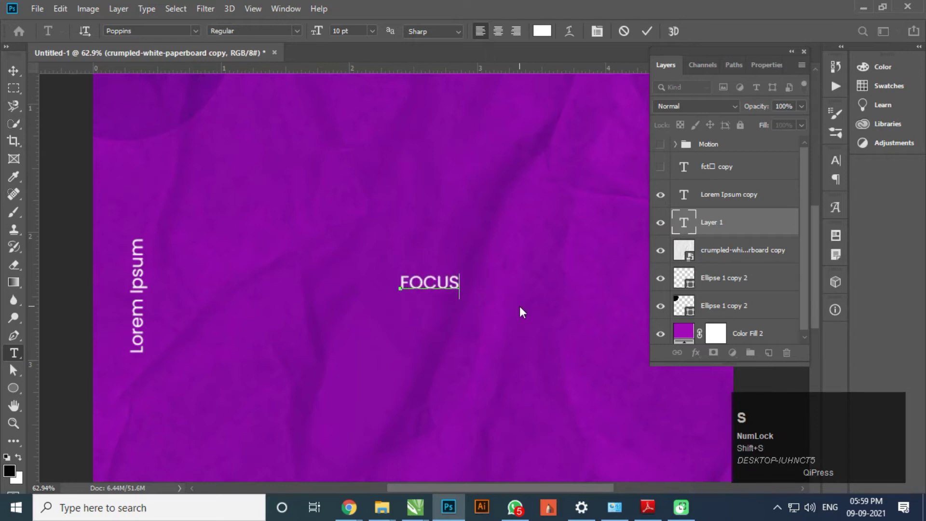
- Set the font of the whole FOCUS text to Bebas Neue Regular
{"action": "key", "text": "ctrl+a"}
{"action": "left_click", "coordinate": [195, 30]}
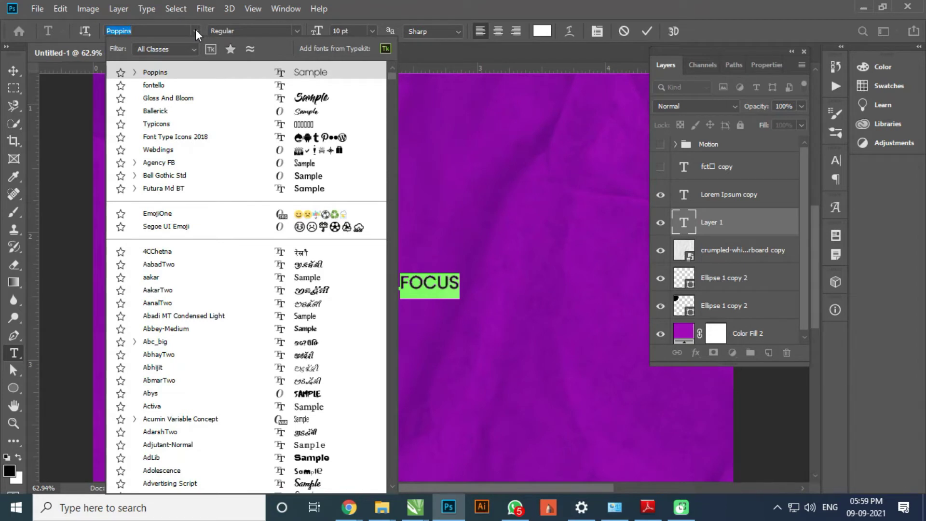
{"action": "type", "text": "beb"}
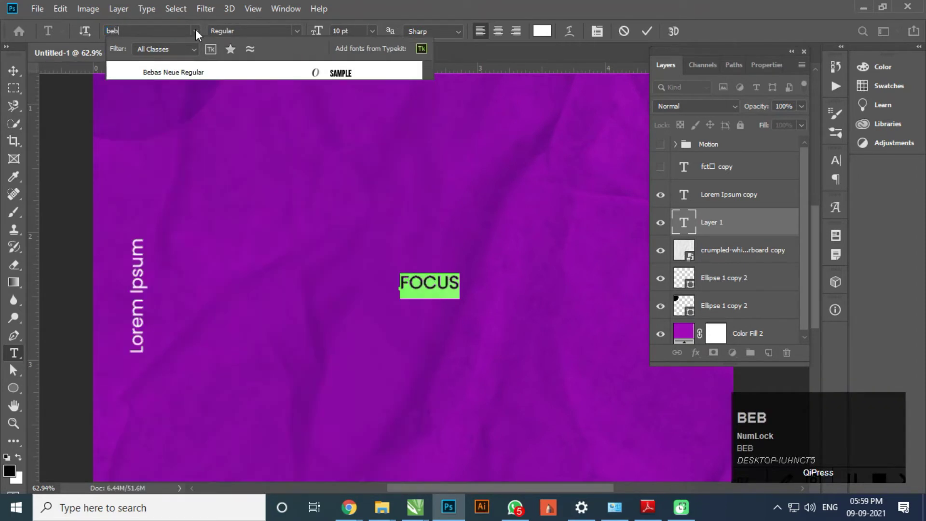
{"action": "left_click", "coordinate": [190, 72]}
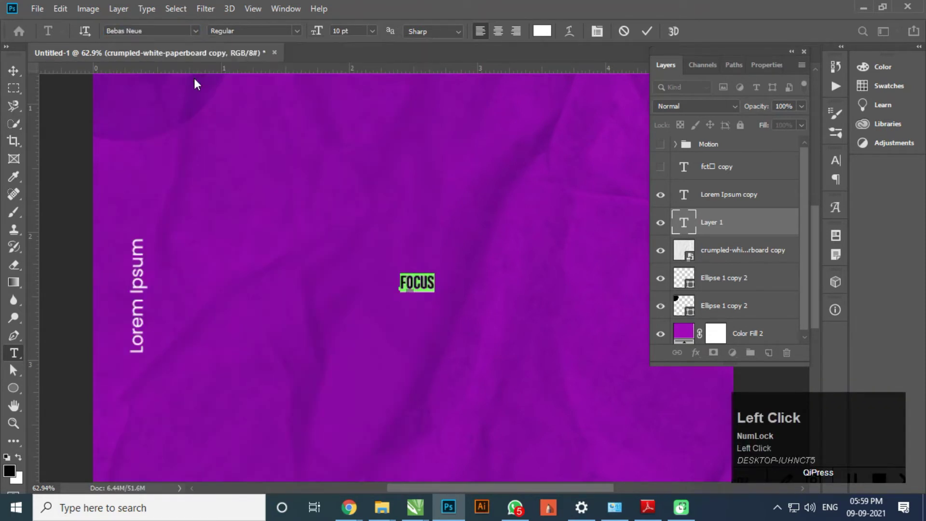
- Scale the FOCUS text up proportionally to about 595% around the middle of the canvas
{"action": "left_click", "coordinate": [14, 70]}
{"action": "key", "text": "ctrl+t"}
{"action": "left_click_drag", "start_coordinate": [398, 292], "coordinate": [317, 344]}
{"action": "scroll", "coordinate": [372, 291], "scroll_direction": "down", "scroll_amount": 9}
{"action": "scroll", "coordinate": [439, 293], "scroll_direction": "up", "scroll_amount": 2}
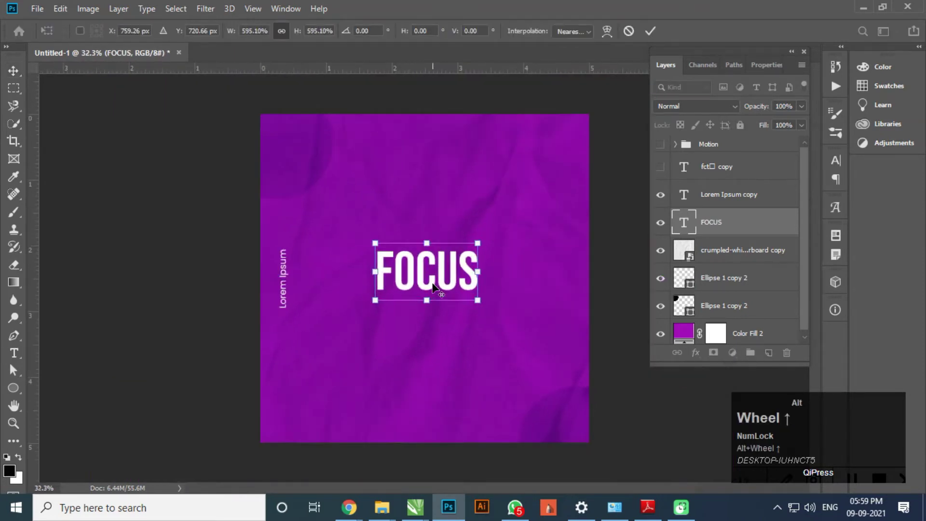
{"action": "double_click", "coordinate": [458, 286]}
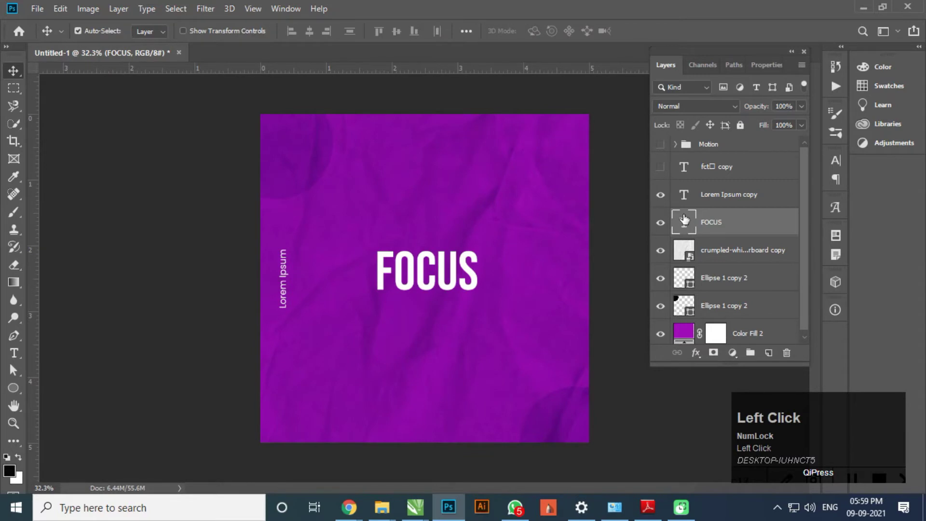
- Make the social-icon text layer visible and shift the FOCUS text slightly left to centre it horizontally
{"action": "left_click", "coordinate": [660, 167]}
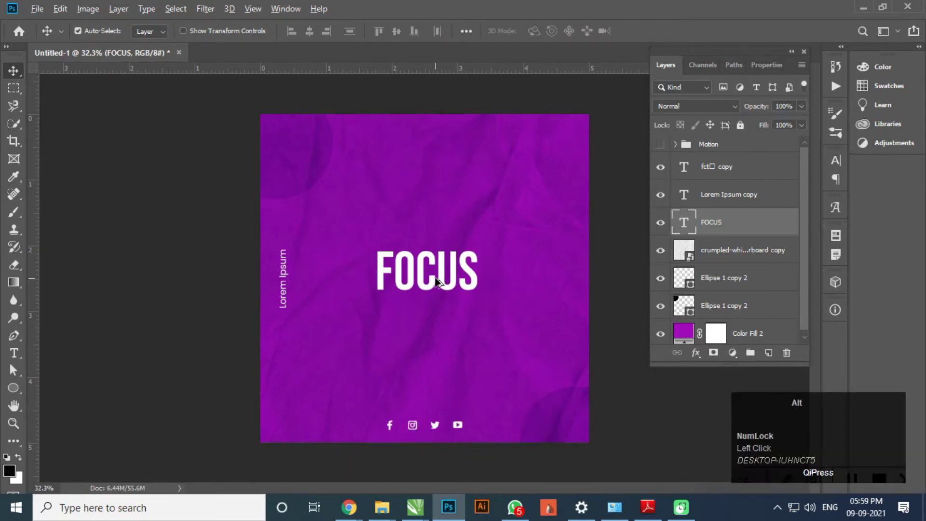
{"action": "scroll", "coordinate": [436, 282], "scroll_direction": "up", "scroll_amount": 2}
{"action": "left_click_drag", "start_coordinate": [429, 288], "coordinate": [424, 287]}
{"action": "scroll", "coordinate": [426, 289], "scroll_direction": "up", "scroll_amount": 1}
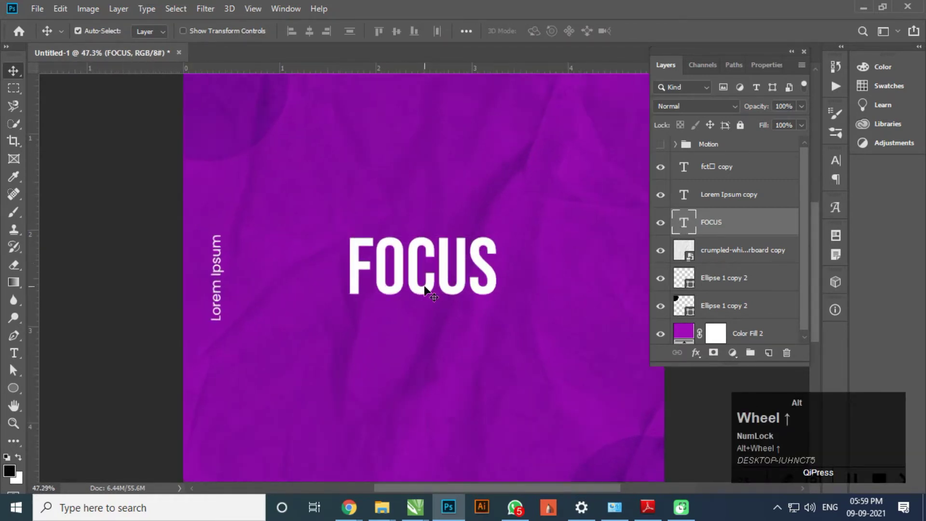
- Move the FOCUS layer up the stack to just below the Motion group
{"action": "scroll", "coordinate": [424, 289], "scroll_direction": "up", "scroll_amount": 3}
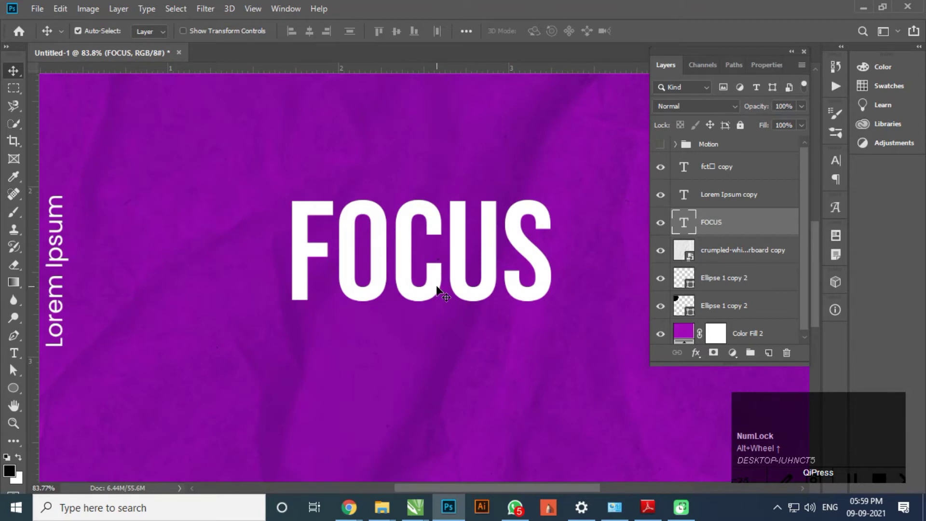
{"action": "scroll", "coordinate": [439, 296], "scroll_direction": "down", "scroll_amount": 2}
{"action": "scroll", "coordinate": [444, 265], "scroll_direction": "up", "scroll_amount": 2}
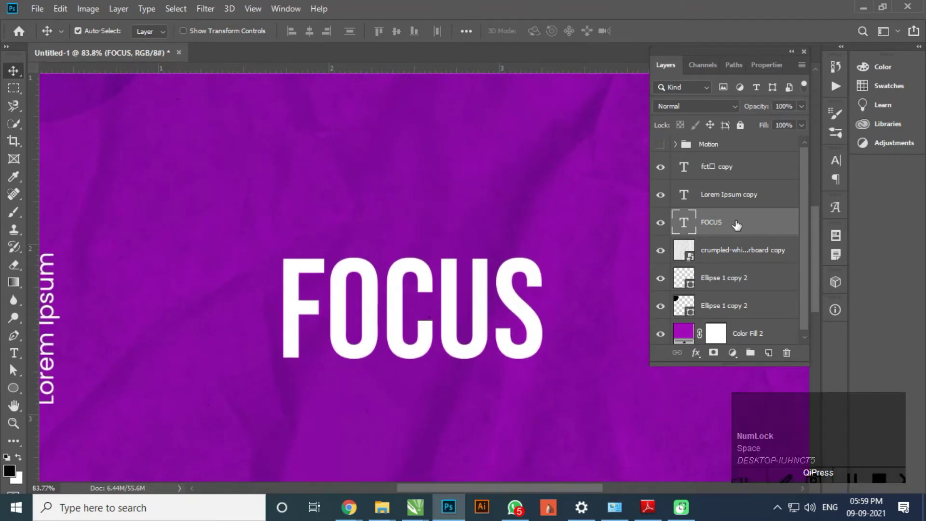
{"action": "left_click_drag", "start_coordinate": [730, 229], "coordinate": [714, 154]}
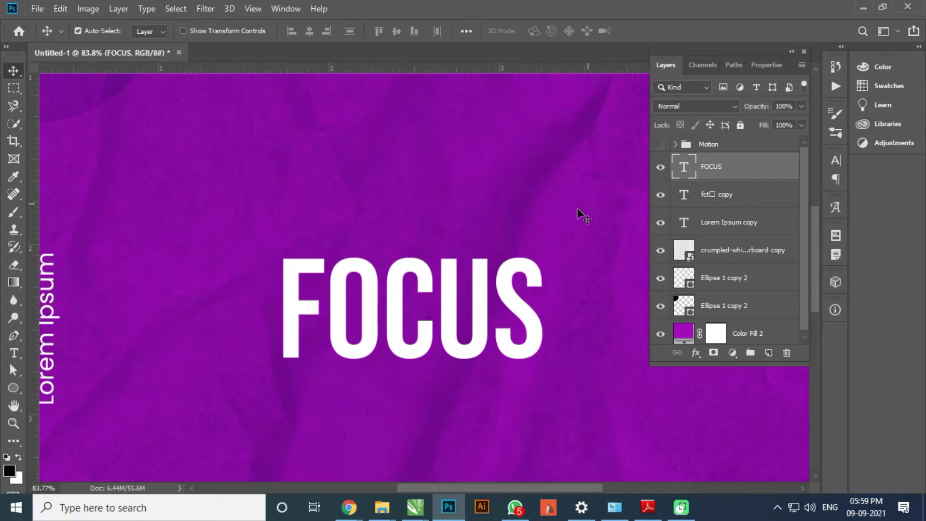
- Duplicate the FOCUS text layer and convert the duplicate to a shape
{"action": "scroll", "coordinate": [506, 299], "scroll_direction": "up", "scroll_amount": 2}
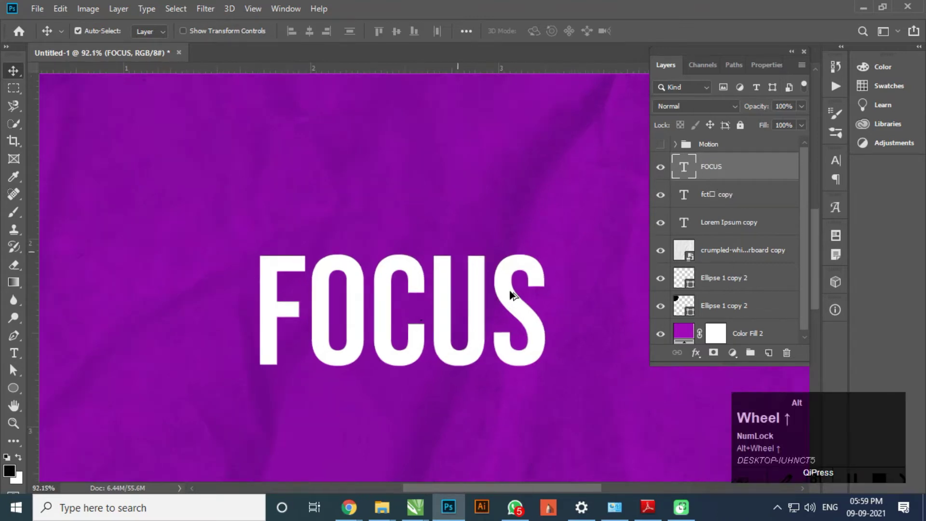
{"action": "key", "text": "ctrl+j"}
{"action": "right_click", "coordinate": [727, 168]}
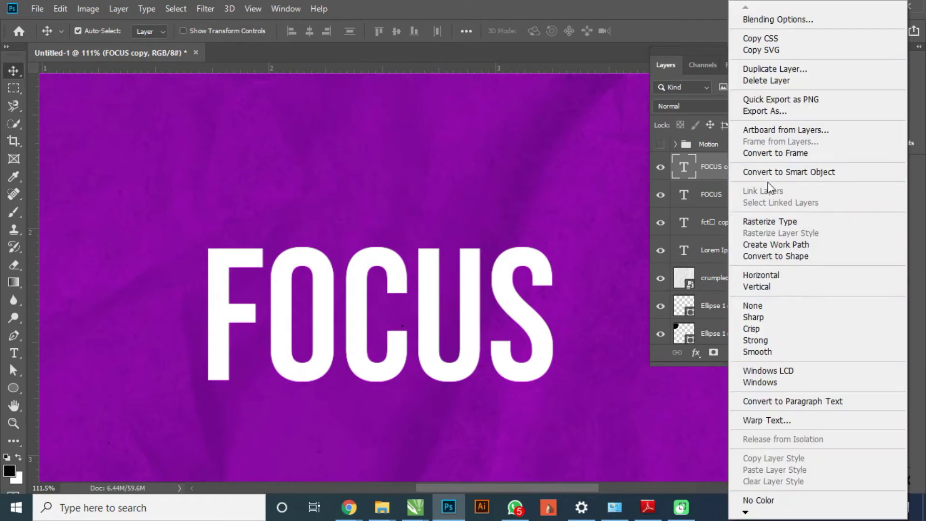
{"action": "left_click", "coordinate": [776, 256]}
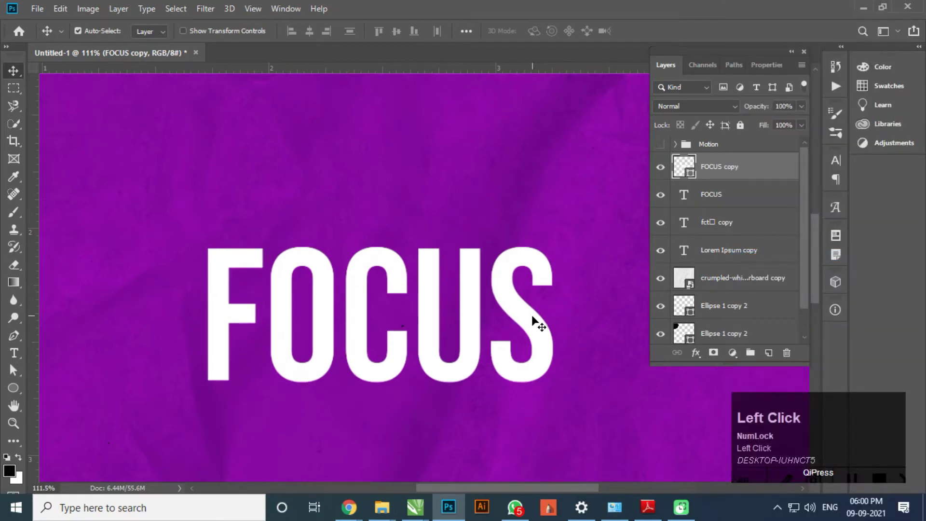
- Move the FOCUS shape copy straight up so it sits directly above the original FOCUS text
{"action": "left_click_drag", "start_coordinate": [534, 327], "coordinate": [537, 283]}
{"action": "scroll", "coordinate": [451, 351], "scroll_direction": "down", "scroll_amount": 2, "text": "alt"}
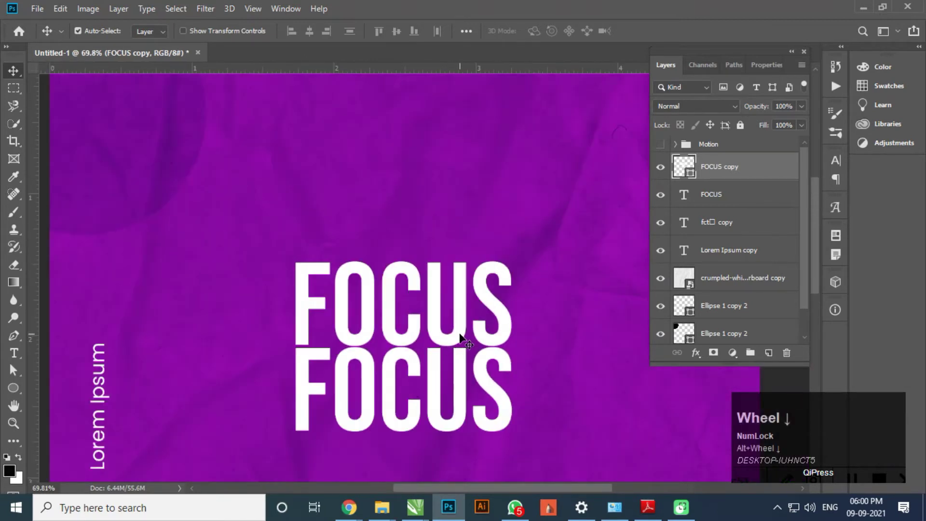
{"action": "key", "text": "ctrl+z"}
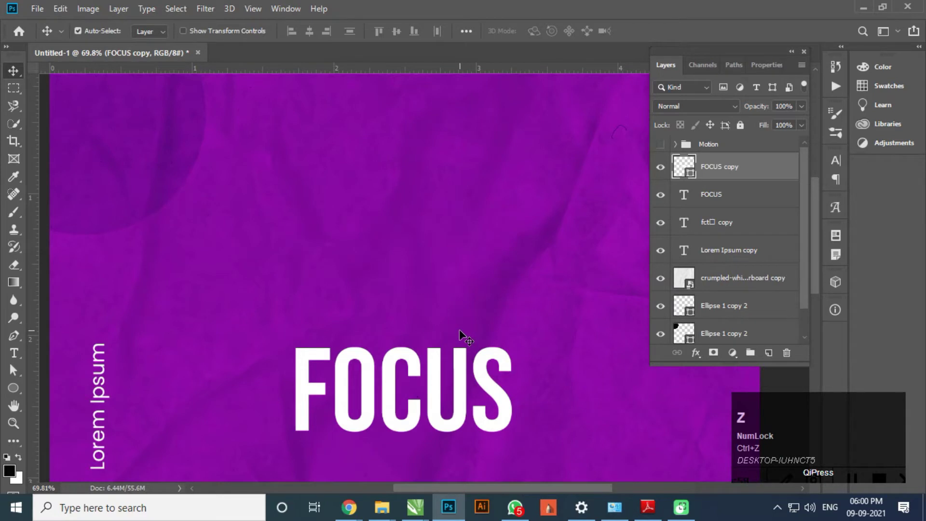
{"action": "key", "text": "ctrl+shift+z"}
- Duplicate the FOCUS shape twice more, stacking the copies upward at even spacing toward the canvas's upper edge
{"action": "left_click_drag", "start_coordinate": [463, 273], "coordinate": [457, 236]}
{"action": "mouse_move", "coordinate": [459, 223]}
{"action": "left_mouse_down"}
{"action": "mouse_move", "coordinate": [456, 308]}
{"action": "mouse_move", "coordinate": [459, 227]}
{"action": "left_mouse_up"}
{"action": "scroll", "coordinate": [459, 227], "scroll_direction": "down", "scroll_amount": 3}
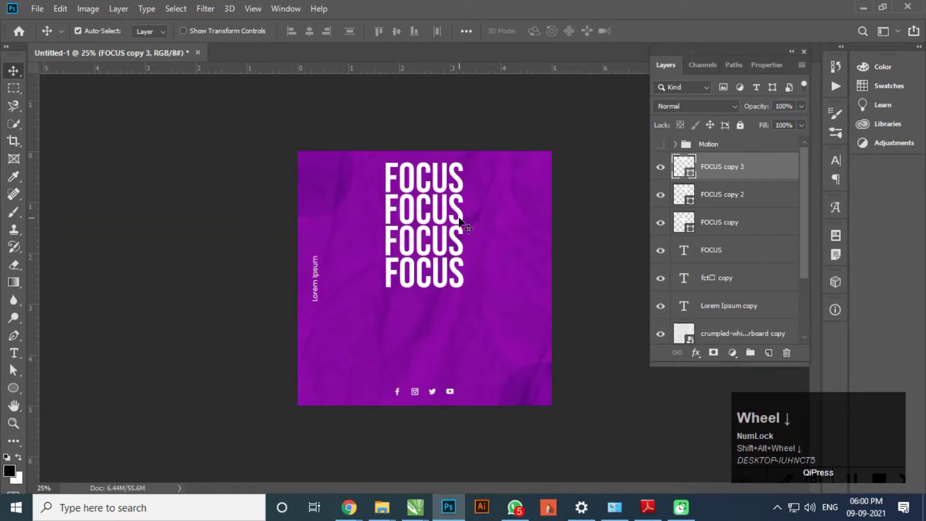
{"action": "left_click", "coordinate": [737, 226], "text": "shift"}
{"action": "left_click_drag", "start_coordinate": [457, 207], "coordinate": [458, 264], "text": "alt+shift"}
{"action": "key", "text": "ctrl+z"}
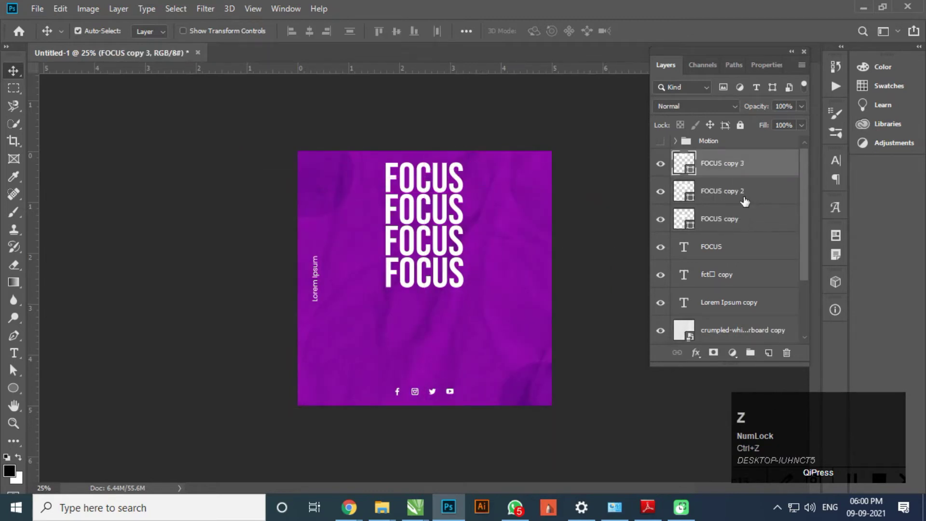
- Select the three FOCUS shape copies together and duplicate them straight down so three evenly spaced copies sit below the original text
{"action": "scroll", "coordinate": [747, 202], "scroll_direction": "up", "scroll_amount": 1}
{"action": "left_click", "coordinate": [748, 198]}
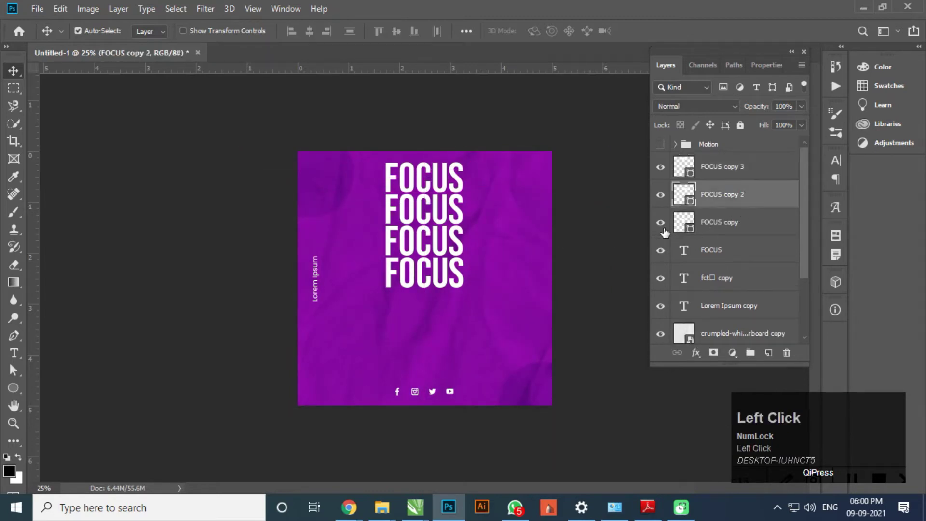
{"action": "left_click", "coordinate": [745, 167]}
{"action": "left_click", "coordinate": [741, 223], "text": "shift"}
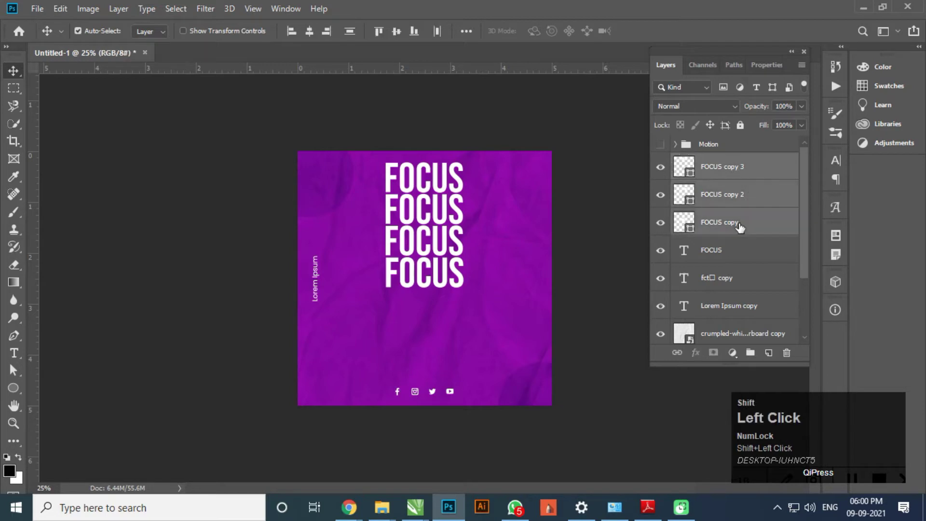
{"action": "left_click_drag", "start_coordinate": [460, 184], "coordinate": [458, 311]}
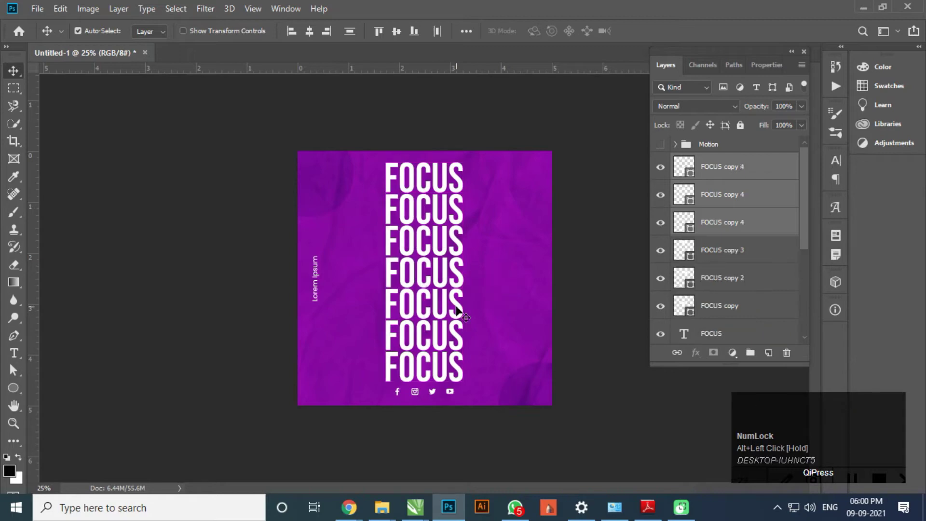
- Add a drop shadow effect to the original FOCUS text layer in the middle of the stack and show the shadow's settings
{"action": "scroll", "coordinate": [424, 182], "scroll_direction": "up", "scroll_amount": 3}
{"action": "left_click_drag", "start_coordinate": [483, 182], "coordinate": [474, 194]}
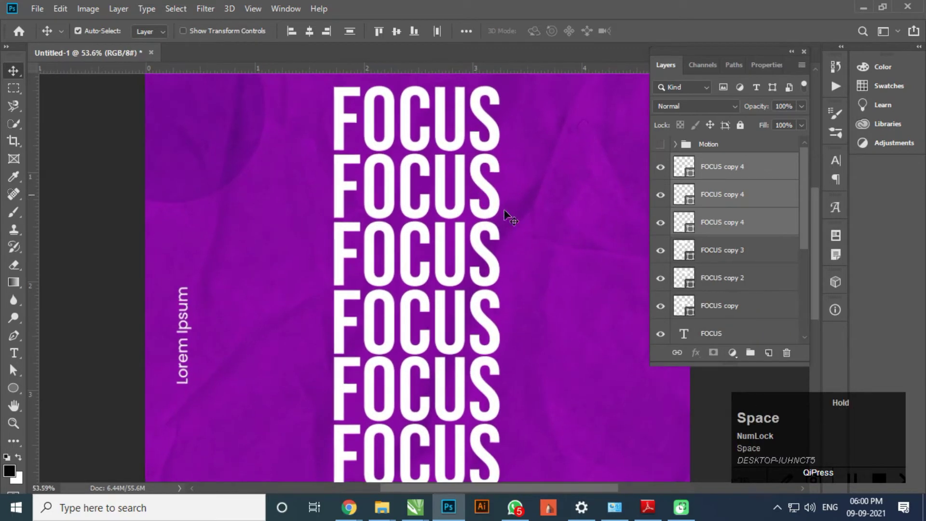
{"action": "left_click", "coordinate": [755, 167]}
{"action": "left_click", "coordinate": [659, 170]}
{"action": "left_click", "coordinate": [659, 169]}
{"action": "scroll", "coordinate": [728, 280], "scroll_direction": "down", "scroll_amount": 2}
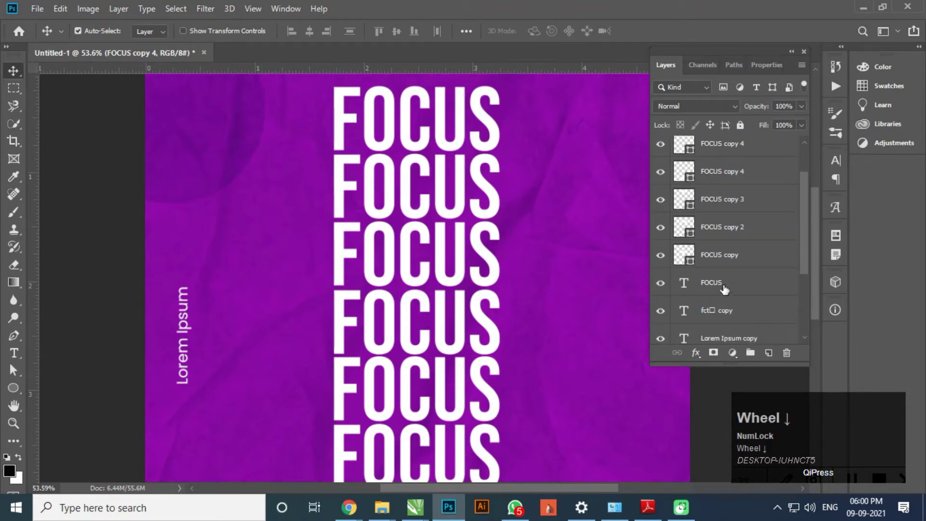
{"action": "left_click", "coordinate": [717, 284]}
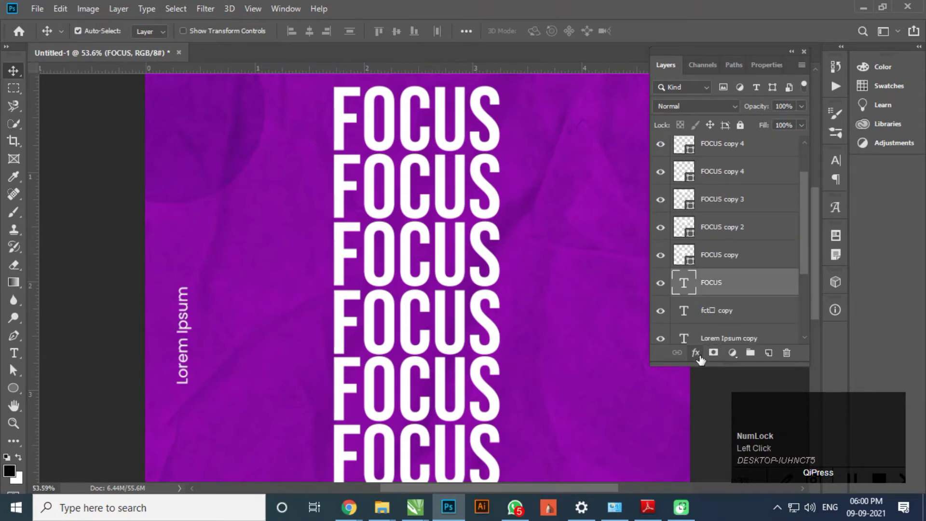
{"action": "left_click", "coordinate": [698, 355]}
{"action": "left_click", "coordinate": [771, 192]}
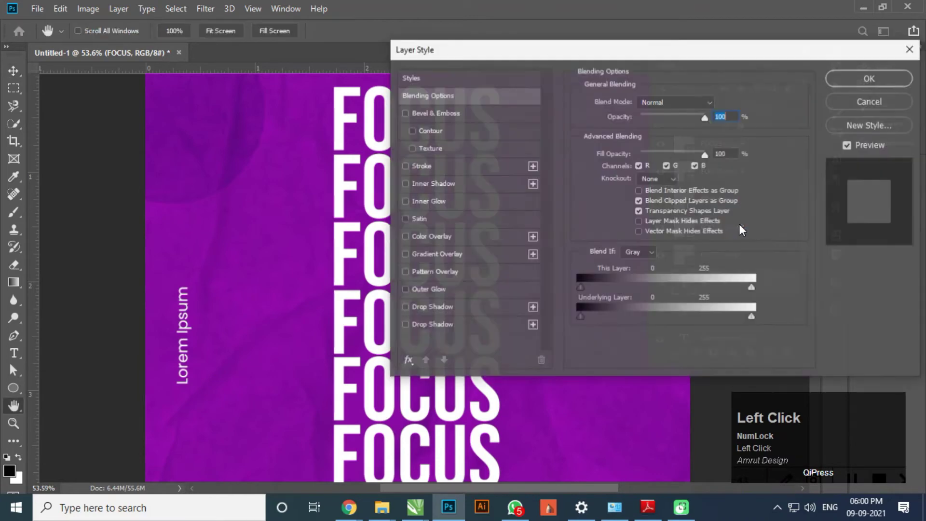
{"action": "left_click", "coordinate": [405, 307]}
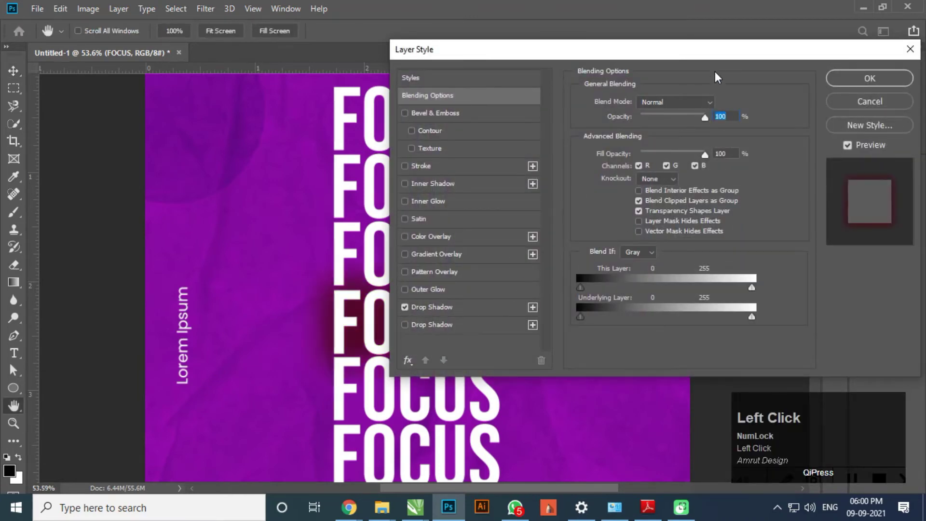
{"action": "left_click", "coordinate": [440, 307]}
- Set the drop shadow colour to the dark purple 520075
{"action": "left_click", "coordinate": [719, 101]}
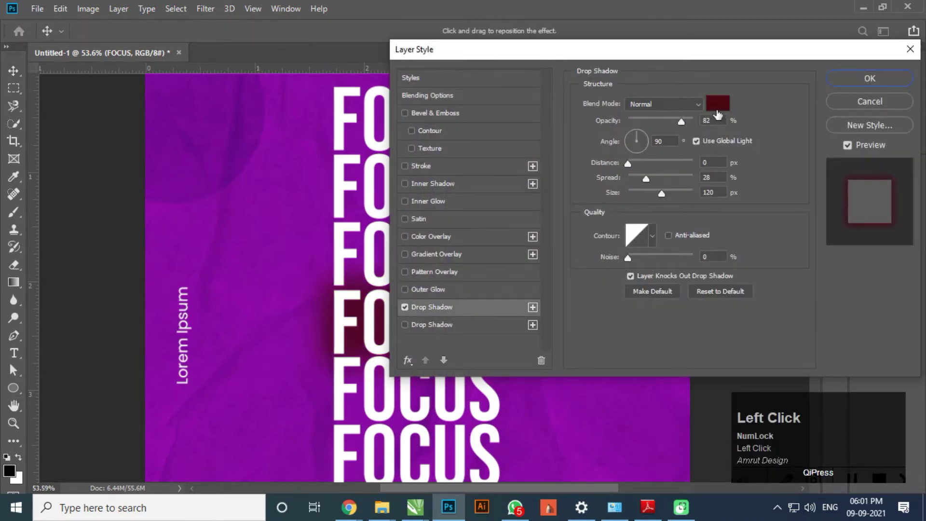
{"action": "left_click", "coordinate": [223, 131]}
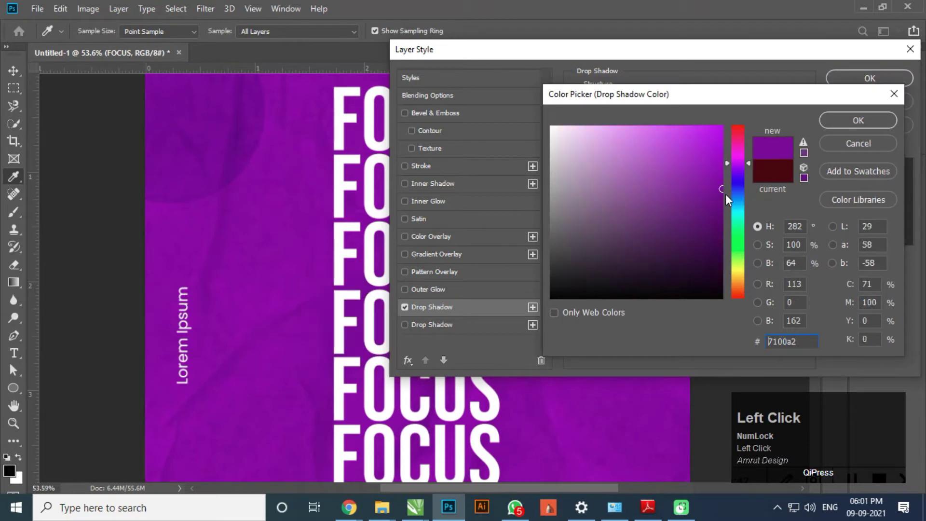
{"action": "left_click_drag", "start_coordinate": [775, 97], "coordinate": [849, 95]}
{"action": "mouse_move", "coordinate": [798, 205]}
{"action": "left_mouse_down"}
{"action": "mouse_move", "coordinate": [797, 275]}
{"action": "mouse_move", "coordinate": [796, 197]}
{"action": "left_mouse_up"}
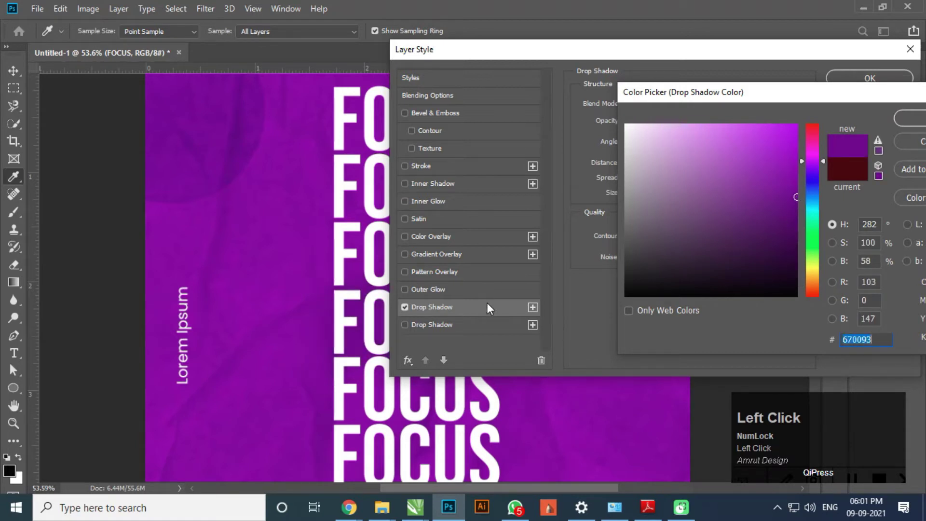
{"action": "left_click_drag", "start_coordinate": [795, 198], "coordinate": [797, 217]}
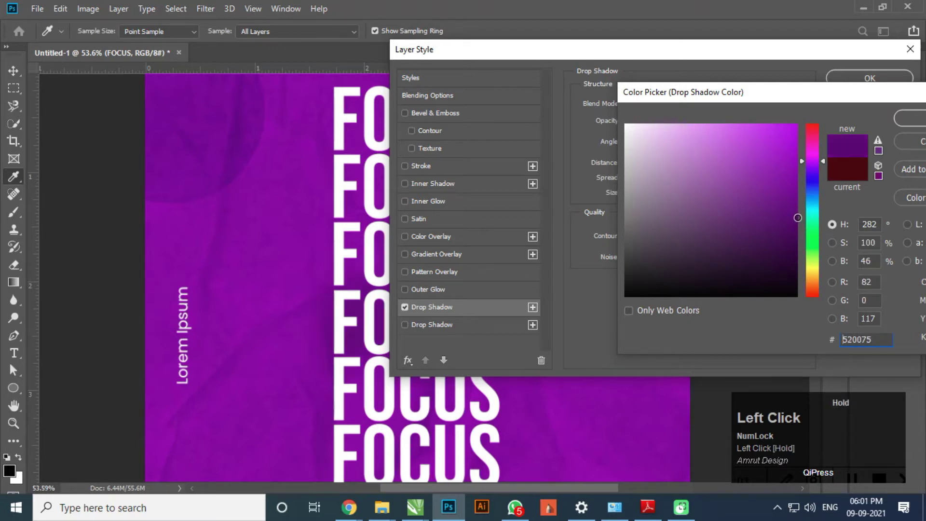
{"action": "left_click", "coordinate": [905, 122]}
- Set the drop shadow's spread to 39% and size to 43 px, and apply the layer style
{"action": "left_click_drag", "start_coordinate": [713, 51], "coordinate": [794, 22]}
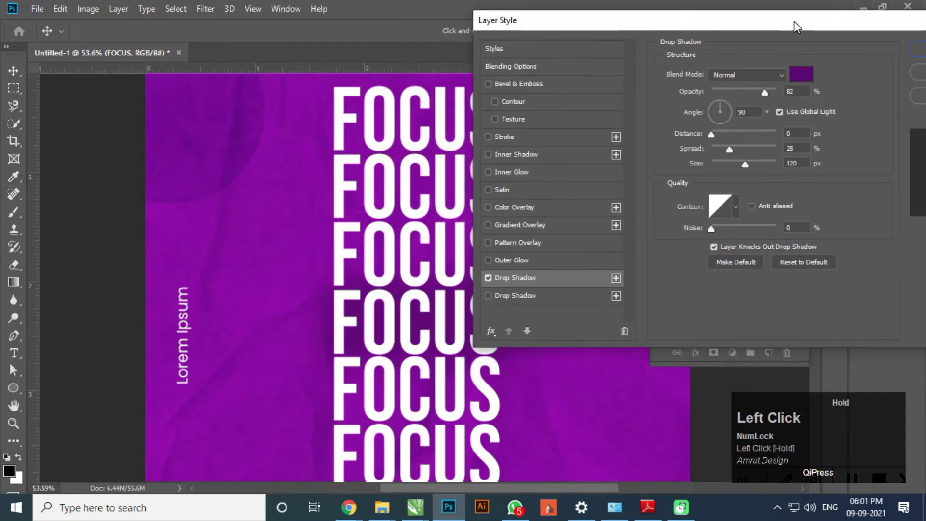
{"action": "mouse_move", "coordinate": [731, 150]}
{"action": "left_mouse_down"}
{"action": "mouse_move", "coordinate": [722, 149]}
{"action": "mouse_move", "coordinate": [733, 167]}
{"action": "mouse_move", "coordinate": [716, 166]}
{"action": "mouse_move", "coordinate": [720, 149]}
{"action": "mouse_move", "coordinate": [739, 149]}
{"action": "mouse_move", "coordinate": [727, 166]}
{"action": "mouse_move", "coordinate": [736, 149]}
{"action": "left_mouse_up"}
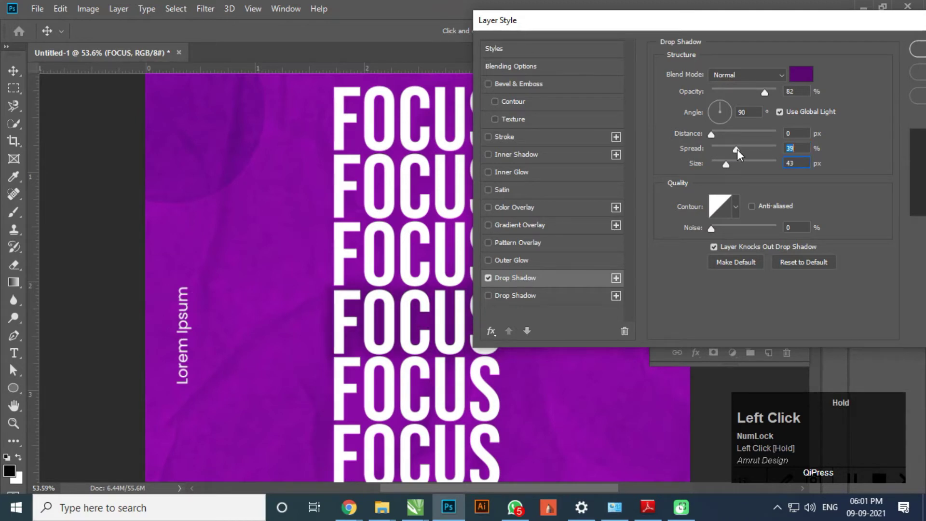
{"action": "left_click", "coordinate": [919, 49]}
- Select the FOCUS copy layer directly above the original text and activate the Rectangular Marquee tool
{"action": "scroll", "coordinate": [482, 285], "scroll_direction": "up", "scroll_amount": 3}
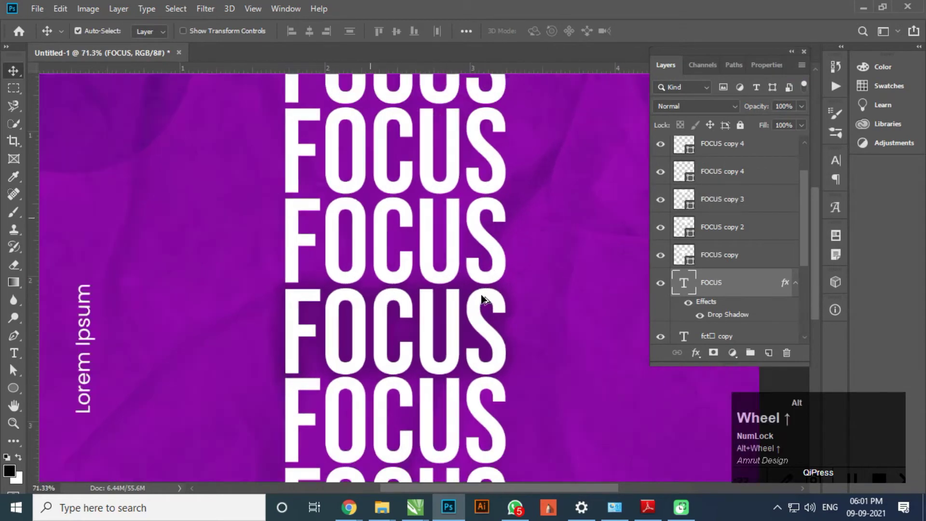
{"action": "scroll", "coordinate": [463, 263], "scroll_direction": "down", "scroll_amount": 1}
{"action": "scroll", "coordinate": [442, 251], "scroll_direction": "up", "scroll_amount": 2}
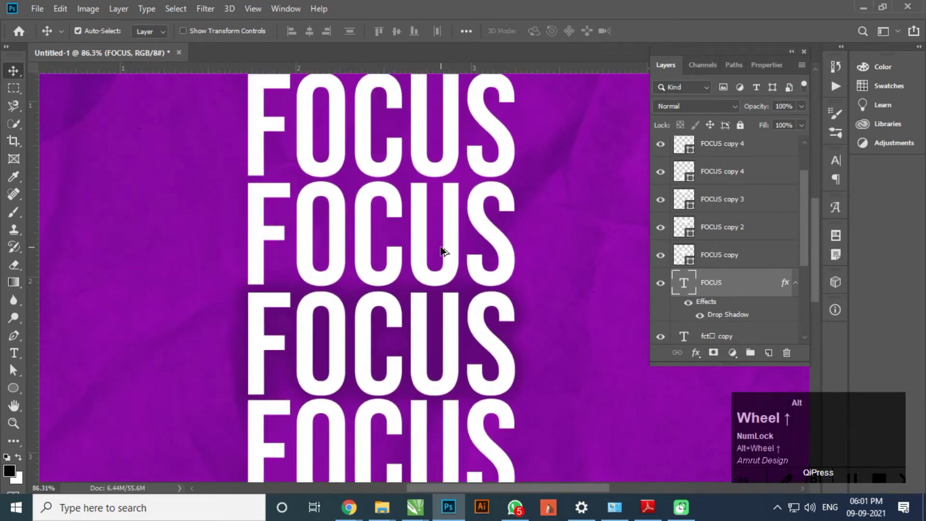
{"action": "left_click", "coordinate": [745, 256]}
{"action": "left_click", "coordinate": [660, 255]}
{"action": "left_click", "coordinate": [660, 255]}
{"action": "left_click", "coordinate": [14, 88]}
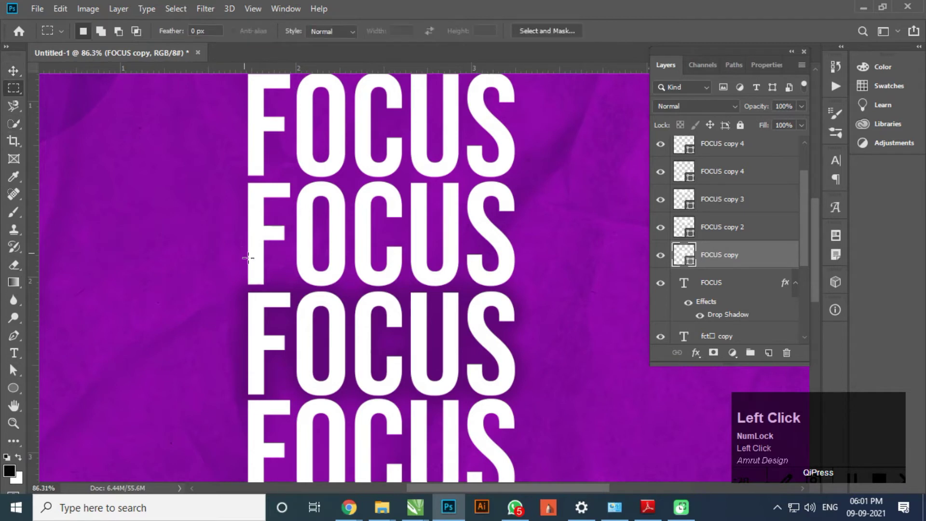
{"action": "left_click_drag", "start_coordinate": [226, 239], "coordinate": [522, 310]}
{"action": "left_click", "coordinate": [713, 353]}
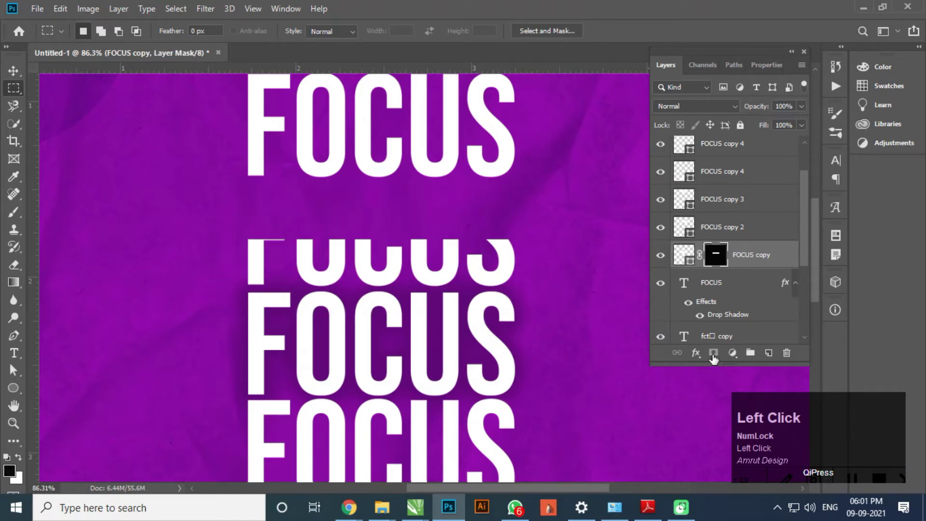
{"action": "key", "text": "ctrl+z"}
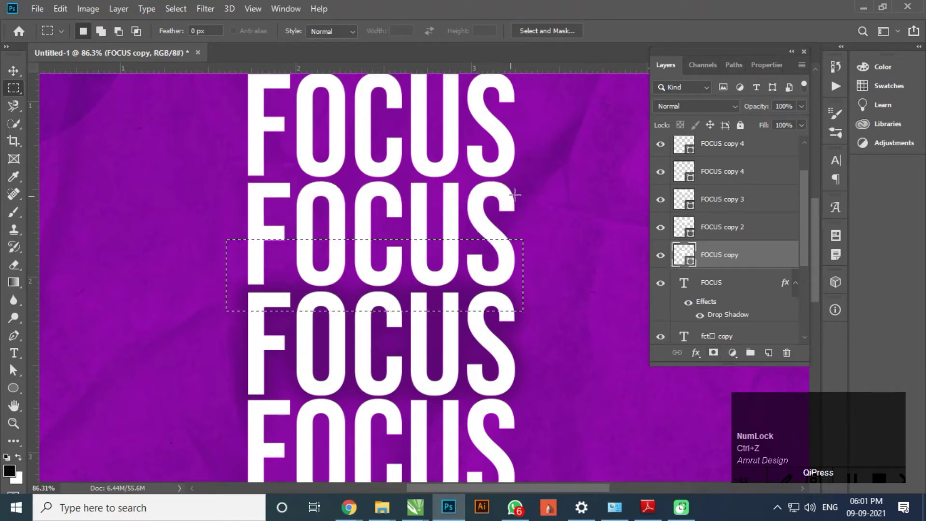
- Mask the FOCUS copy directly above the original with a rectangular selection that keeps only about the upper three quarters of its letters
{"action": "left_click_drag", "start_coordinate": [537, 180], "coordinate": [209, 221]}
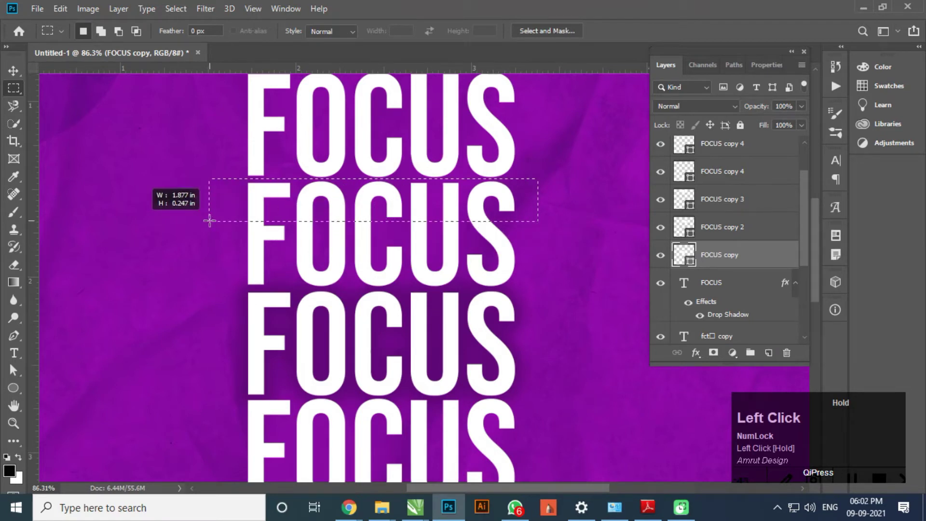
{"action": "left_click_drag", "start_coordinate": [209, 221], "coordinate": [200, 258]}
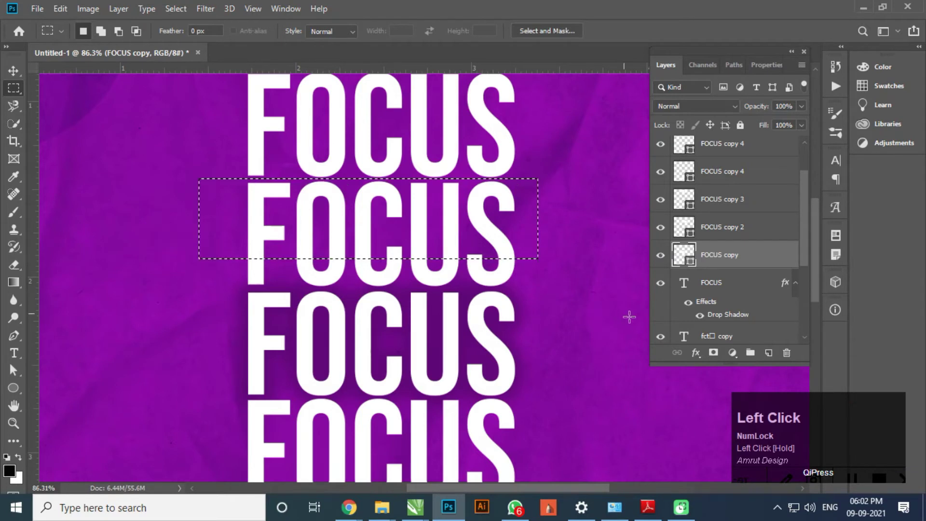
{"action": "left_click", "coordinate": [713, 353]}
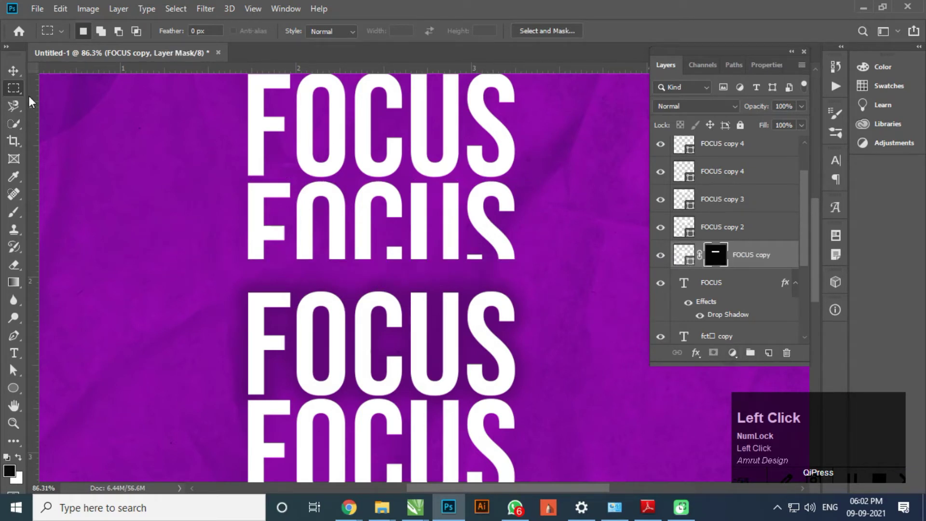
- Mask the FOCUS copy 2 layer with a rectangular selection that keeps only about the upper half of its letters
{"action": "key", "text": "space"}
{"action": "left_click_drag", "start_coordinate": [341, 157], "coordinate": [339, 248]}
{"action": "left_click_drag", "start_coordinate": [539, 154], "coordinate": [200, 212]}
{"action": "left_click", "coordinate": [736, 227]}
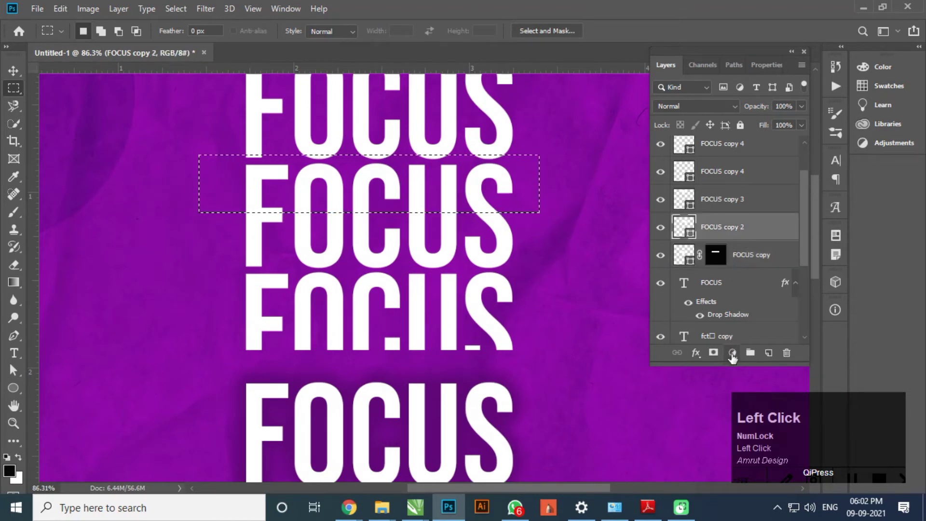
{"action": "left_click", "coordinate": [714, 354]}
- Mask the topmost word, FOCUS copy 3, with a rectangular selection that keeps only about the upper two fifths of its letters
{"action": "key", "text": "space"}
{"action": "left_click_drag", "start_coordinate": [476, 186], "coordinate": [471, 287]}
{"action": "left_click_drag", "start_coordinate": [540, 135], "coordinate": [171, 197]}
{"action": "left_click", "coordinate": [754, 211]}
{"action": "left_click", "coordinate": [713, 354]}
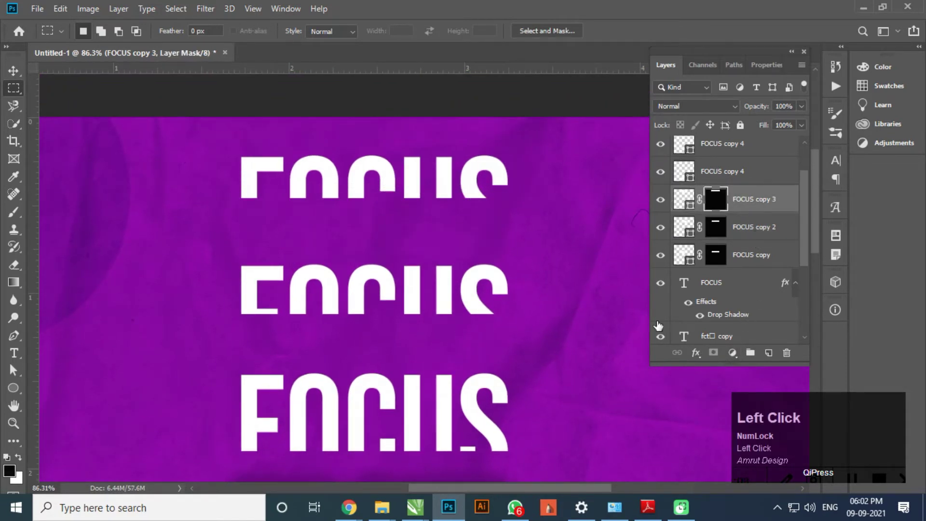
- Move the three cropped FOCUS copies down so they stack closely one above another, right above the original text
{"action": "left_click", "coordinate": [14, 70]}
{"action": "scroll", "coordinate": [374, 192], "scroll_direction": "down", "scroll_amount": 3}
{"action": "scroll", "coordinate": [307, 356], "scroll_direction": "up", "scroll_amount": 2}
{"action": "left_click", "coordinate": [288, 337]}
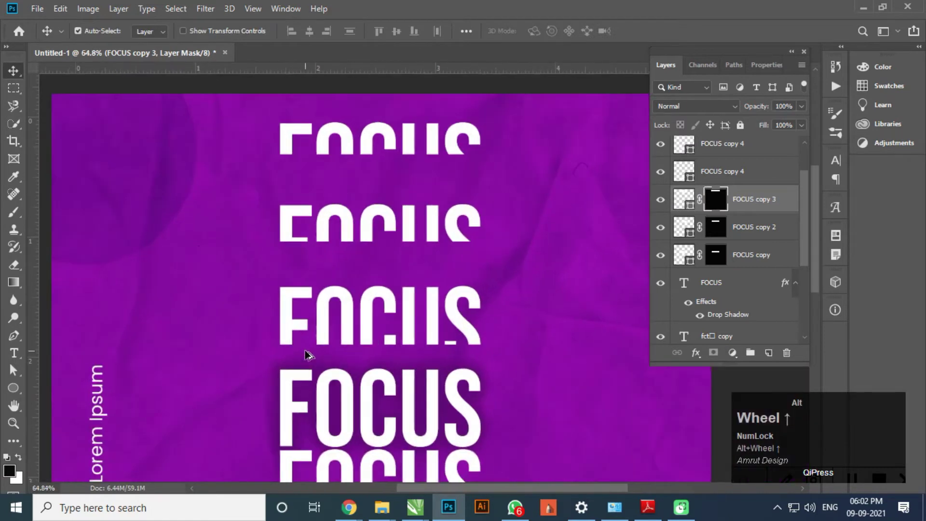
{"action": "left_click_drag", "start_coordinate": [288, 336], "coordinate": [284, 373]}
{"action": "left_click_drag", "start_coordinate": [283, 373], "coordinate": [284, 356]}
{"action": "left_click_drag", "start_coordinate": [300, 242], "coordinate": [293, 303]}
{"action": "left_click_drag", "start_coordinate": [301, 147], "coordinate": [287, 256]}
- Check which of the FOCUS copy 4 layers is the word directly below the original text
{"action": "scroll", "coordinate": [379, 162], "scroll_direction": "down", "scroll_amount": 2, "text": "alt"}
{"action": "scroll", "coordinate": [412, 345], "scroll_direction": "up", "scroll_amount": 2, "text": "alt"}
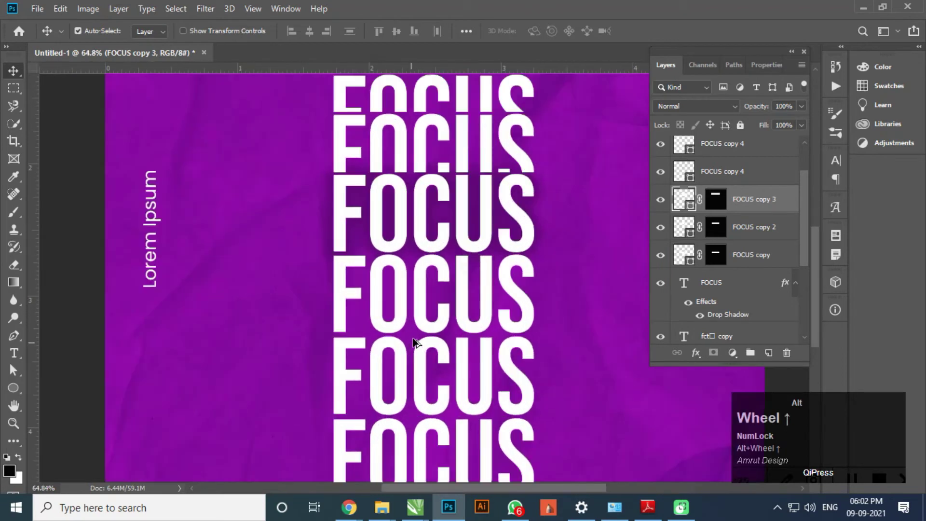
{"action": "scroll", "coordinate": [750, 218], "scroll_direction": "up", "scroll_amount": 2}
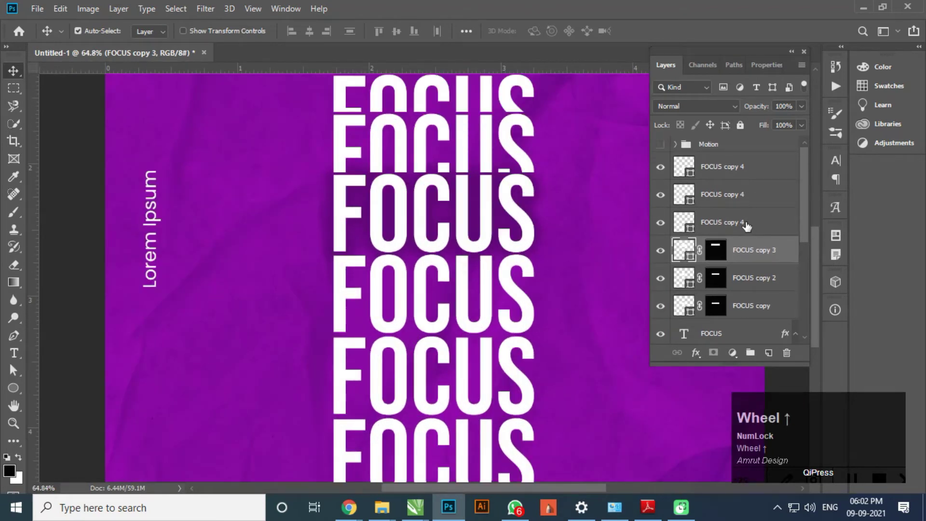
{"action": "left_click", "coordinate": [746, 226]}
{"action": "left_click", "coordinate": [661, 222]}
{"action": "left_click", "coordinate": [660, 222]}
{"action": "left_click", "coordinate": [698, 176]}
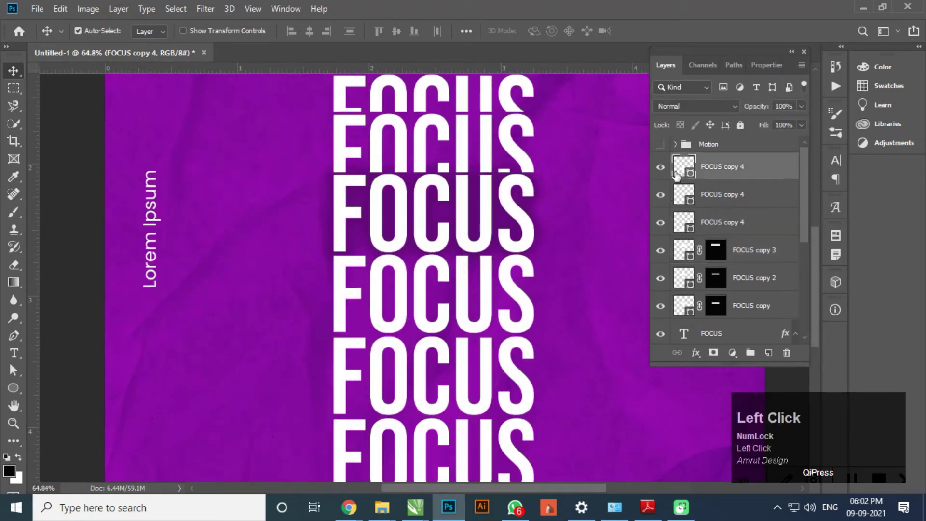
{"action": "scroll", "coordinate": [434, 284], "scroll_direction": "up", "scroll_amount": 1, "text": "alt"}
{"action": "left_click_drag", "start_coordinate": [435, 285], "coordinate": [409, 316]}
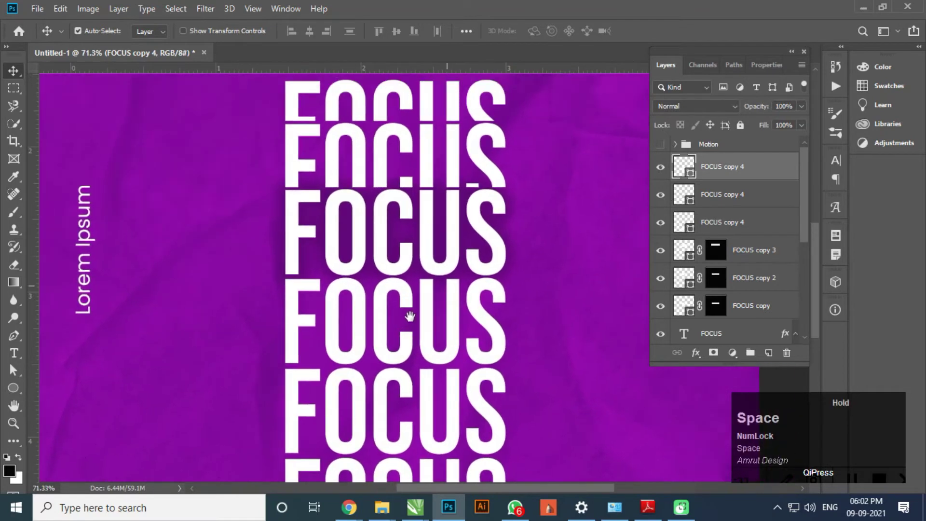
{"action": "left_click", "coordinate": [718, 256]}
{"action": "right_click", "coordinate": [718, 258]}
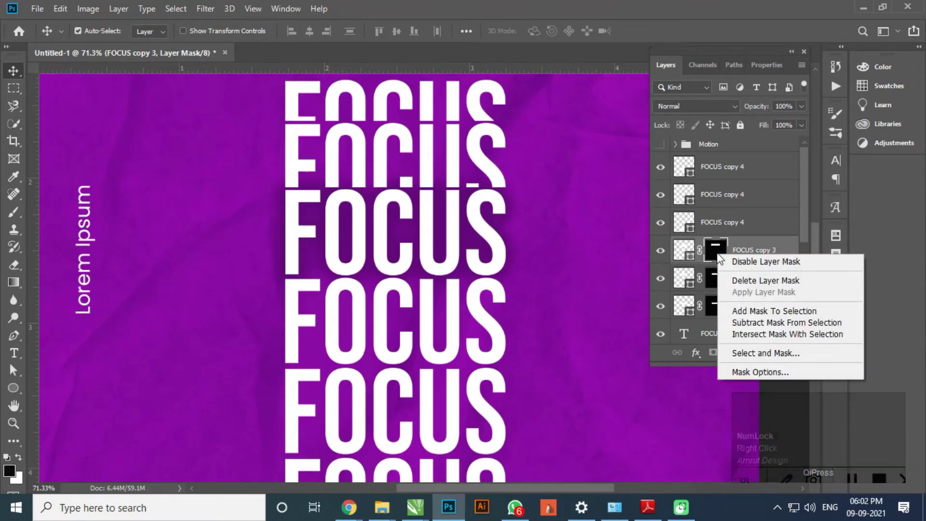
{"action": "left_click", "coordinate": [326, 314]}
- Mask the FOCUS copy directly below the original with a rectangular selection that keeps only about the lower four fifths of its letters
{"action": "left_click_drag", "start_coordinate": [369, 292], "coordinate": [357, 291]}
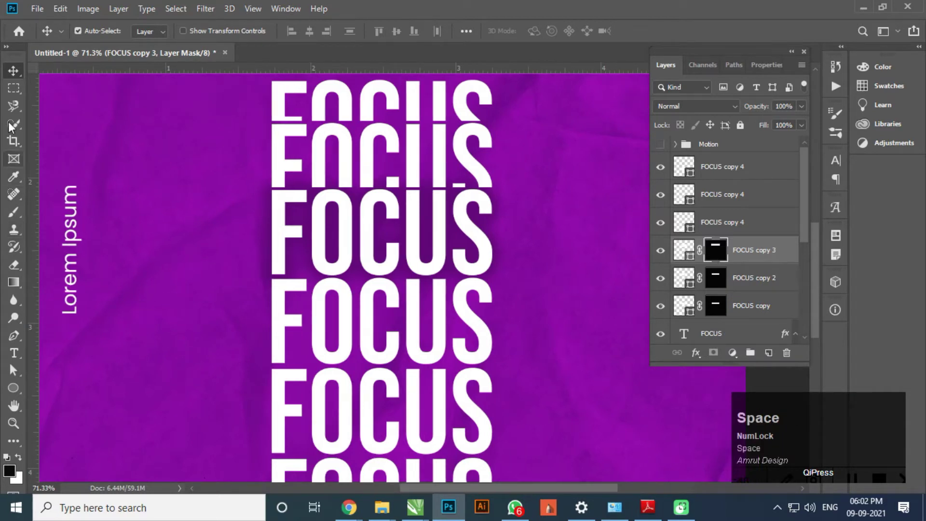
{"action": "left_click", "coordinate": [14, 88]}
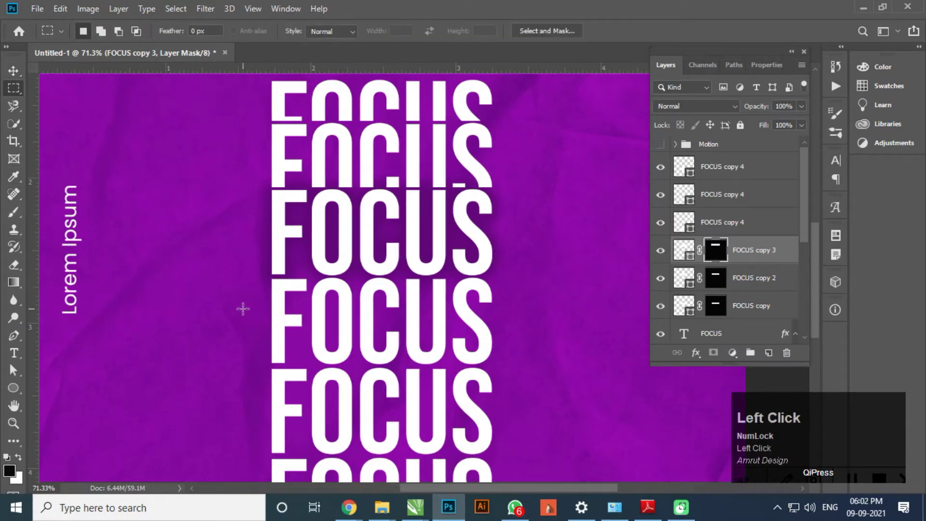
{"action": "left_click_drag", "start_coordinate": [221, 249], "coordinate": [519, 371]}
{"action": "key", "text": "ctrl+d"}
{"action": "left_click_drag", "start_coordinate": [257, 296], "coordinate": [510, 371]}
{"action": "left_click", "coordinate": [740, 169]}
{"action": "left_click", "coordinate": [713, 352]}
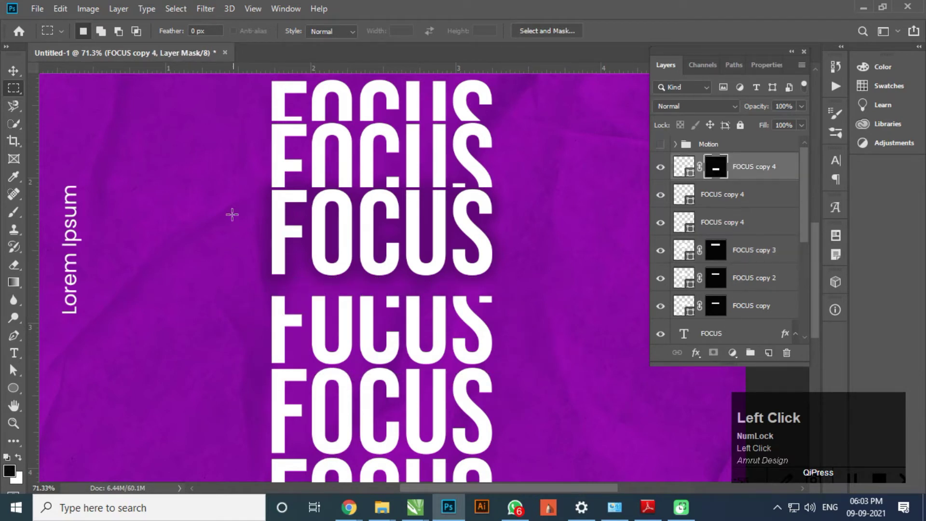
- Mask the second FOCUS copy below the original with a rectangular selection that keeps only about the lower three fifths of its letters
{"action": "left_click_drag", "start_coordinate": [279, 407], "coordinate": [501, 398]}
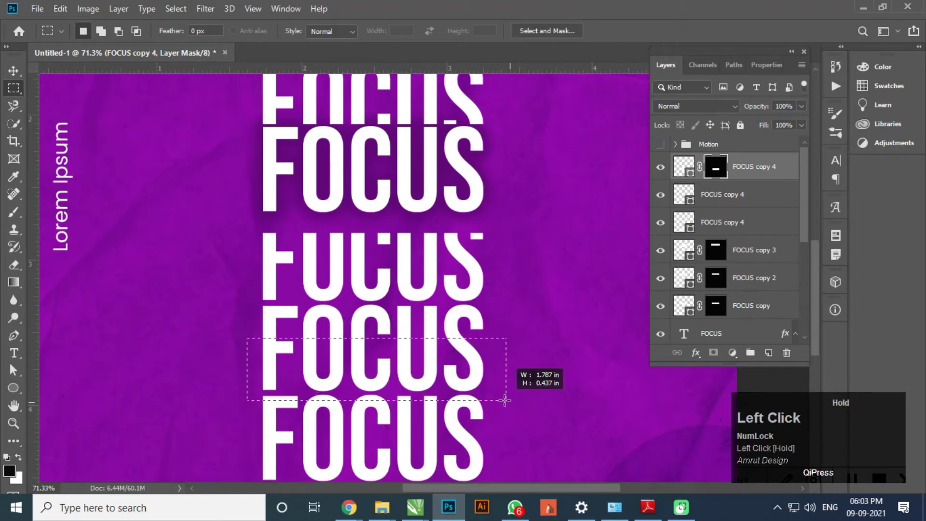
{"action": "left_click", "coordinate": [727, 194]}
{"action": "left_click", "coordinate": [713, 352]}
- Mask the bottommost FOCUS copy with a rectangular selection that keeps only about the lower two fifths of its letters
{"action": "left_click_drag", "start_coordinate": [300, 435], "coordinate": [286, 346]}
{"action": "left_click_drag", "start_coordinate": [233, 357], "coordinate": [490, 412]}
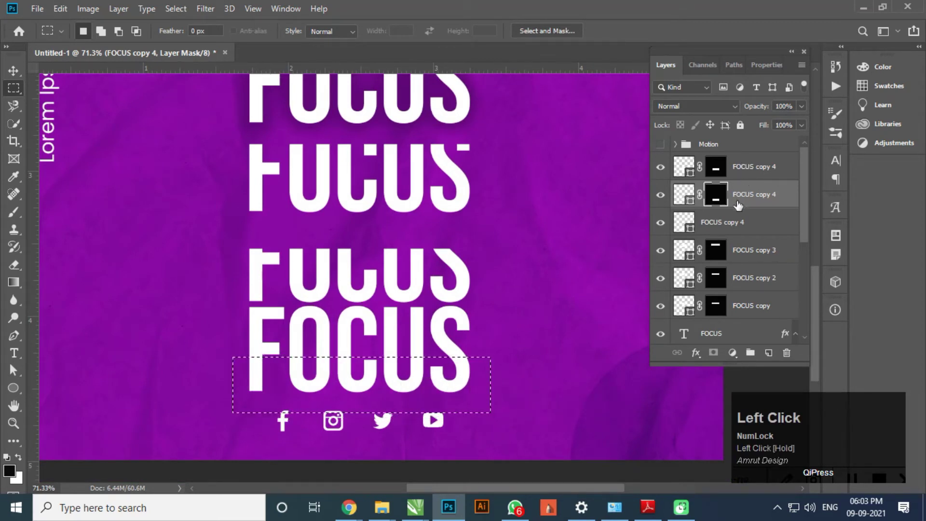
{"action": "left_click", "coordinate": [726, 222]}
{"action": "left_click", "coordinate": [712, 352]}
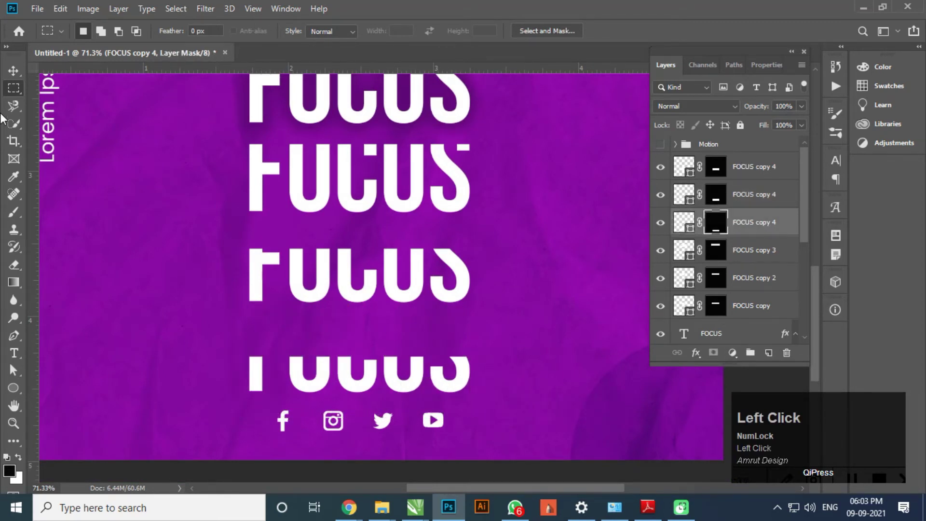
- Move the three cropped lower FOCUS copies up so they stack closely one below another, right under the original text
{"action": "key", "text": "v"}
{"action": "scroll", "coordinate": [386, 320], "scroll_direction": "down", "scroll_amount": 3, "text": "alt"}
{"action": "scroll", "coordinate": [310, 155], "scroll_direction": "up", "scroll_amount": 3, "text": "alt"}
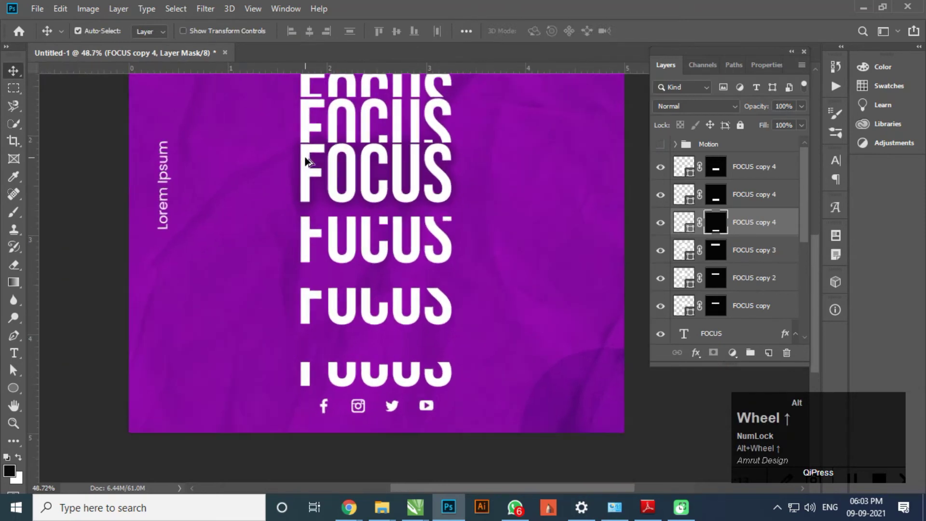
{"action": "left_click_drag", "start_coordinate": [306, 252], "coordinate": [304, 228]}
{"action": "left_click_drag", "start_coordinate": [305, 334], "coordinate": [302, 278]}
{"action": "left_click_drag", "start_coordinate": [303, 427], "coordinate": [296, 328]}
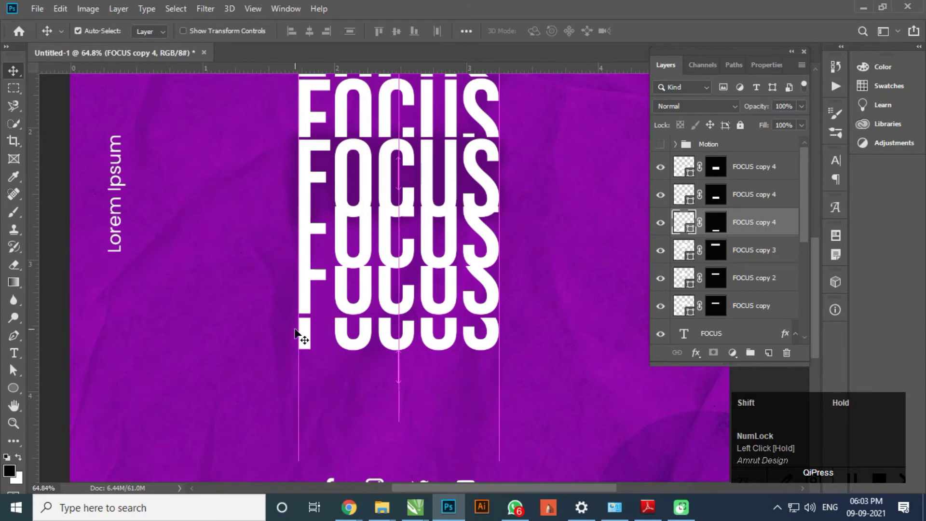
- Shift the lower FOCUS copies down slightly so narrow gaps separate the words from each other and from the original
{"action": "left_click", "coordinate": [306, 297], "text": "shift"}
{"action": "left_click_drag", "start_coordinate": [305, 285], "coordinate": [306, 295]}
{"action": "left_click", "coordinate": [306, 248], "text": "shift"}
{"action": "left_click_drag", "start_coordinate": [306, 248], "coordinate": [306, 268]}
- Reorder the shadowed FOCUS text layer above all its cropped copies, directly below the Motion group
{"action": "scroll", "coordinate": [763, 303], "scroll_direction": "down", "scroll_amount": 3}
{"action": "left_click", "coordinate": [737, 253]}
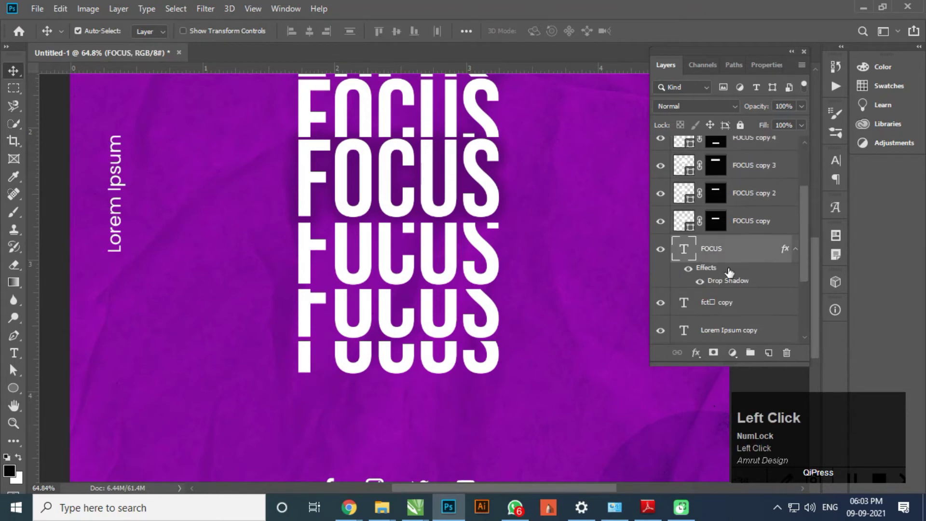
{"action": "scroll", "coordinate": [737, 253], "scroll_direction": "up", "scroll_amount": 1}
{"action": "left_click_drag", "start_coordinate": [737, 253], "coordinate": [734, 170]}
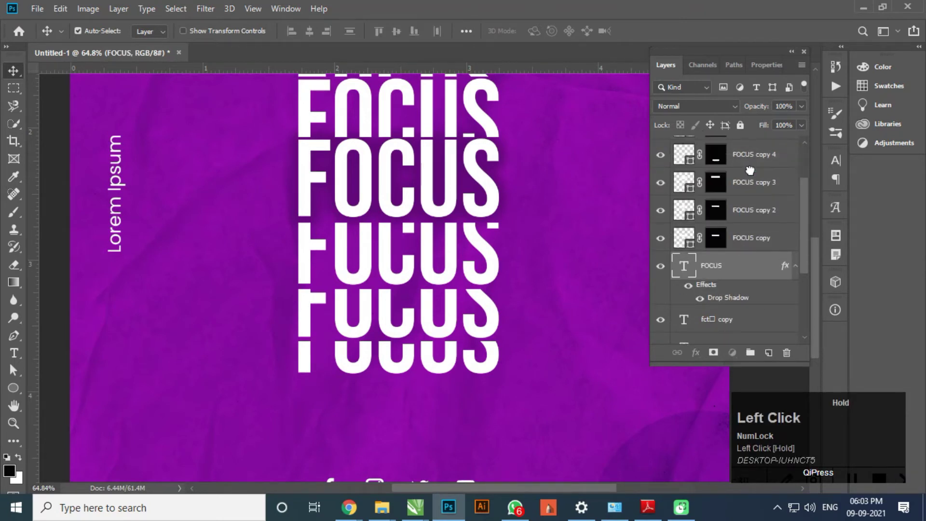
{"action": "scroll", "coordinate": [723, 269], "scroll_direction": "up", "scroll_amount": 2}
{"action": "left_click_drag", "start_coordinate": [720, 274], "coordinate": [719, 157]}
{"action": "scroll", "coordinate": [423, 332], "scroll_direction": "down", "scroll_amount": 1}
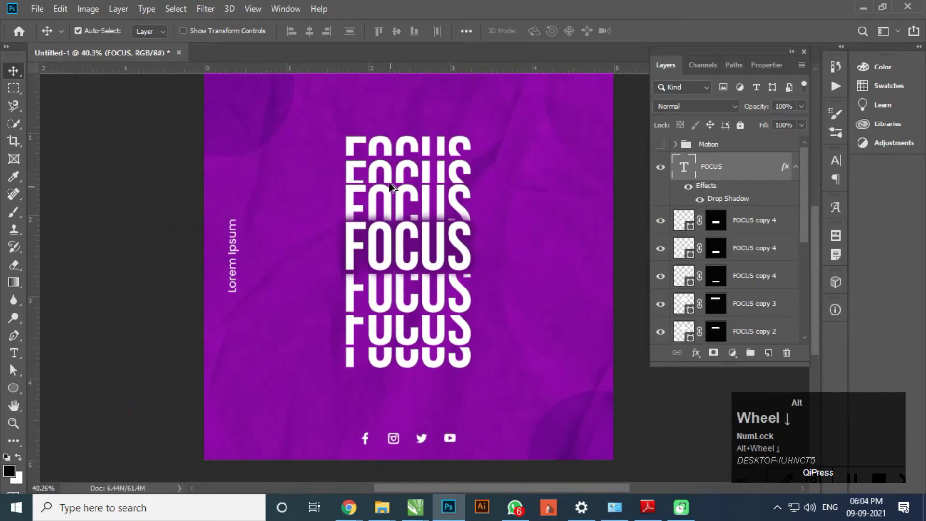
{"action": "scroll", "coordinate": [386, 174], "scroll_direction": "up", "scroll_amount": 1}
{"action": "left_click_drag", "start_coordinate": [440, 437], "coordinate": [478, 437]}
{"action": "key", "text": "ctrl+z"}
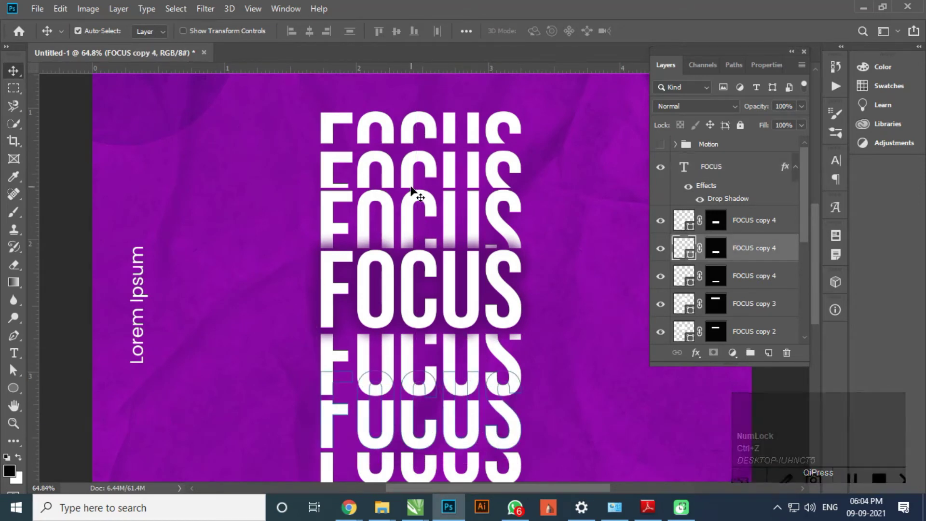
{"action": "scroll", "coordinate": [515, 231], "scroll_direction": "down", "scroll_amount": 2}
{"action": "left_click", "coordinate": [516, 231]}
{"action": "scroll", "coordinate": [474, 267], "scroll_direction": "up", "scroll_amount": 3}
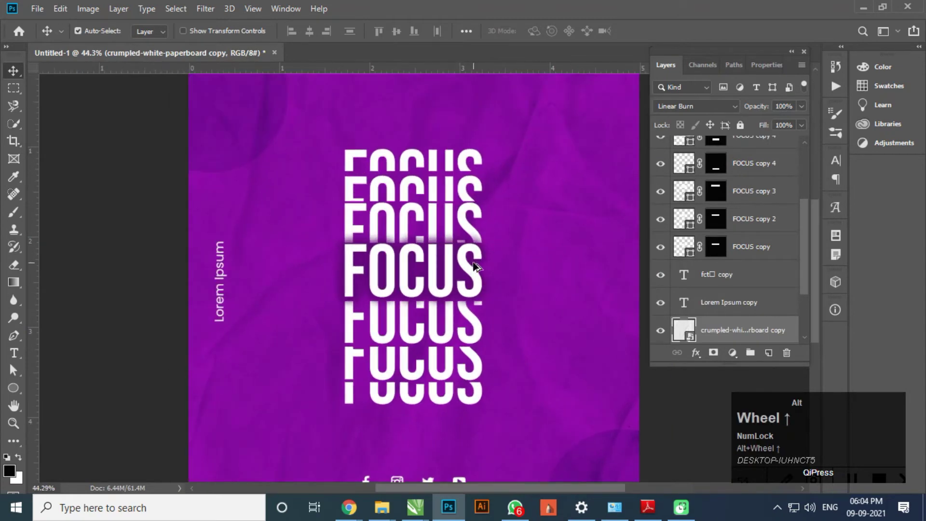
- Change the FOCUS title's drop shadow to a darker purple with 11% spread and 59 px size
{"action": "scroll", "coordinate": [729, 204], "scroll_direction": "up", "scroll_amount": 3}
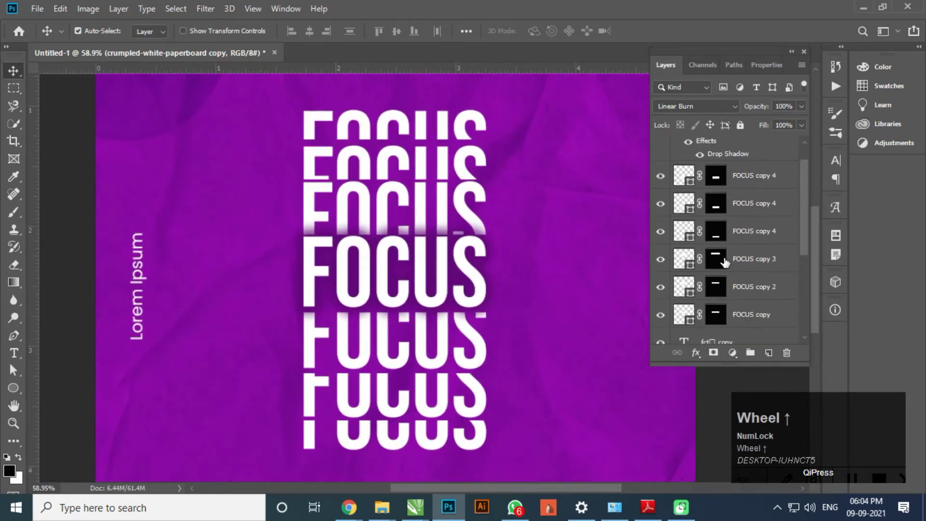
{"action": "left_click", "coordinate": [728, 172]}
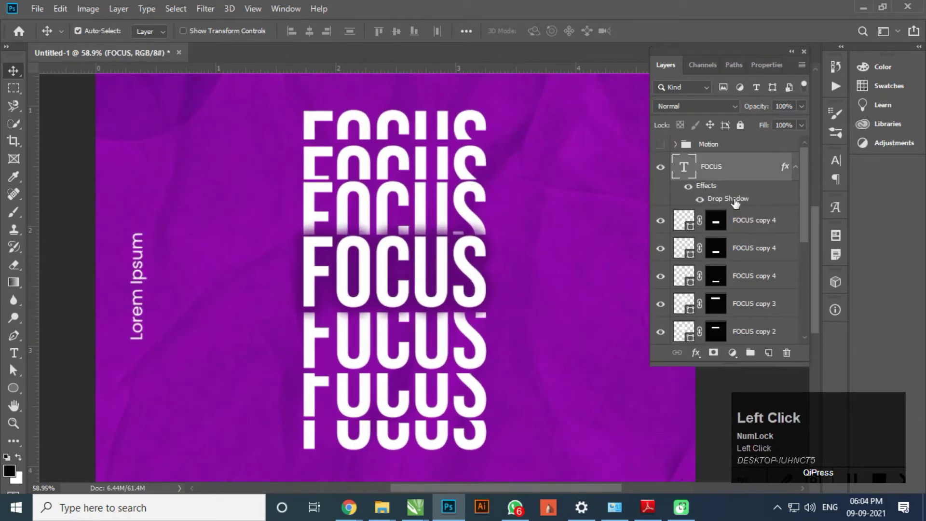
{"action": "double_click", "coordinate": [734, 198]}
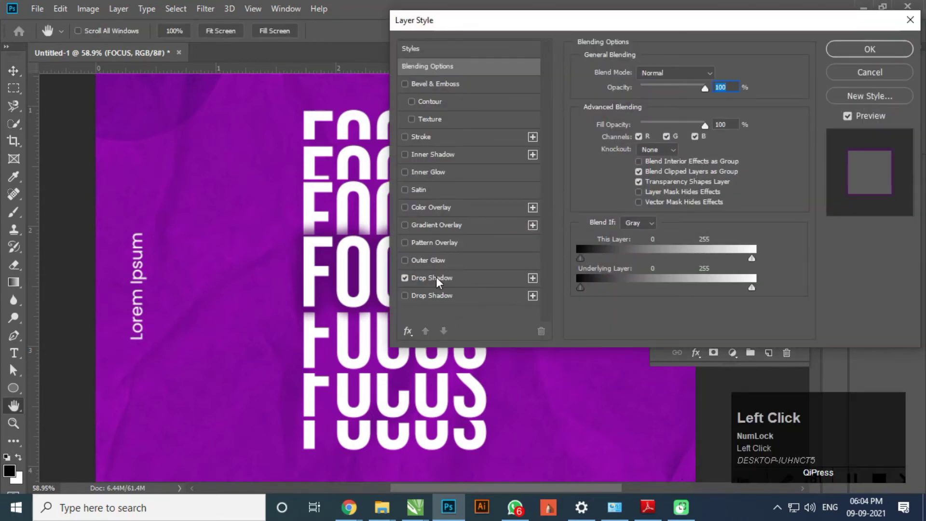
{"action": "left_click", "coordinate": [436, 279]}
{"action": "left_click_drag", "start_coordinate": [672, 21], "coordinate": [785, 48]}
{"action": "left_click_drag", "start_coordinate": [768, 156], "coordinate": [763, 175]}
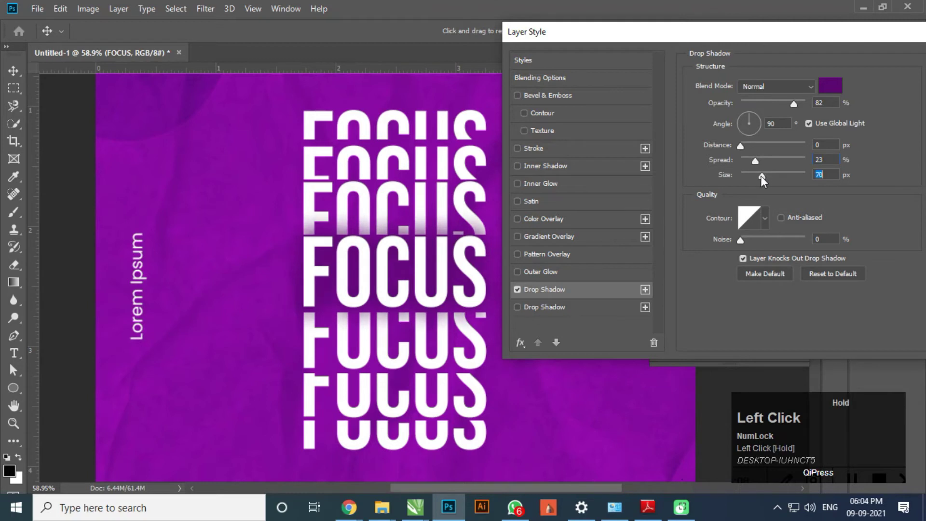
{"action": "left_click", "coordinate": [830, 86]}
{"action": "mouse_move", "coordinate": [740, 262]}
{"action": "left_mouse_down"}
{"action": "mouse_move", "coordinate": [743, 282]}
{"action": "mouse_move", "coordinate": [740, 235]}
{"action": "left_mouse_up"}
{"action": "left_click", "coordinate": [868, 119]}
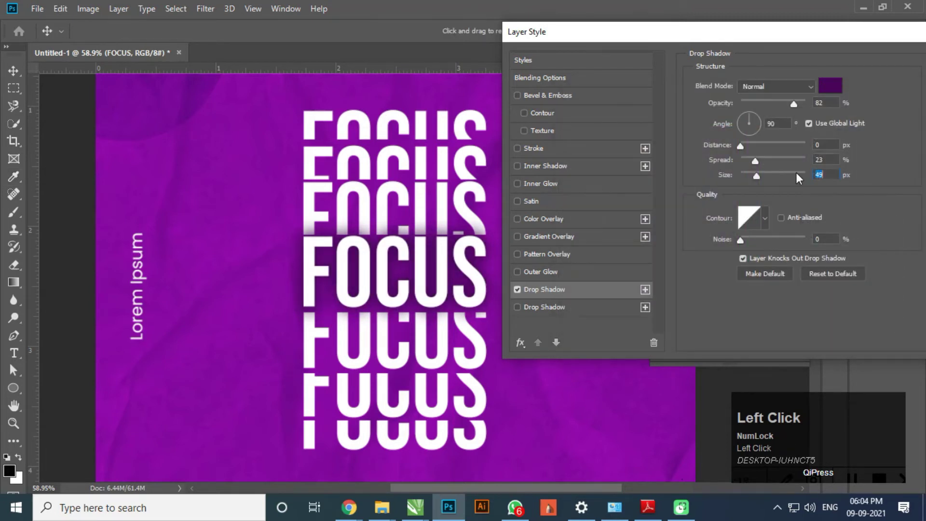
{"action": "mouse_move", "coordinate": [756, 163]}
{"action": "left_mouse_down"}
{"action": "mouse_move", "coordinate": [745, 161]}
{"action": "mouse_move", "coordinate": [760, 176]}
{"action": "left_mouse_up"}
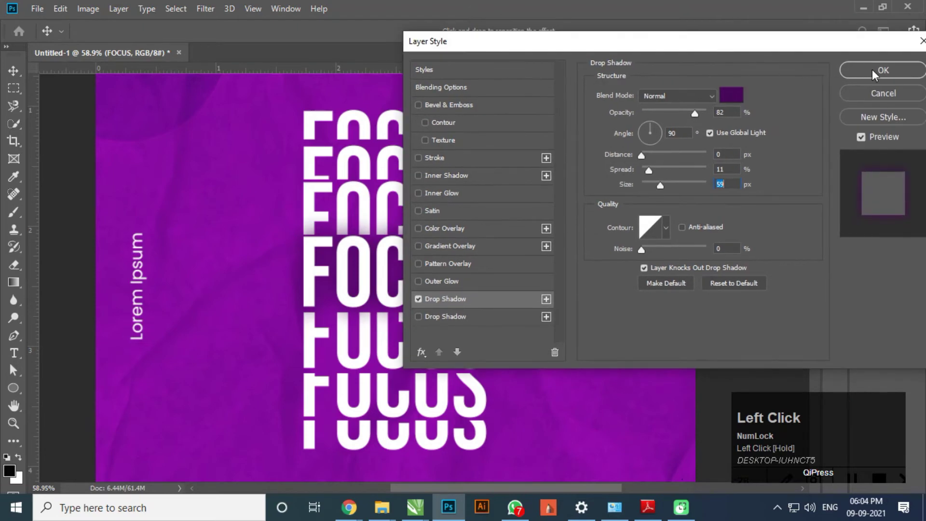
{"action": "left_click", "coordinate": [869, 69]}
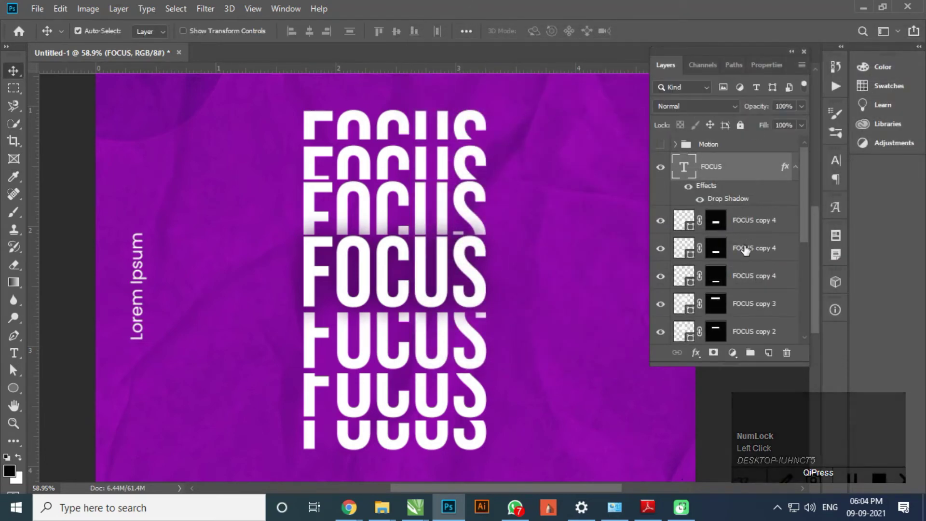
- Select the FOCUS title with all six cropped copies and move the stack down slightly to centre it on the poster
{"action": "scroll", "coordinate": [746, 250], "scroll_direction": "down", "scroll_amount": 3}
{"action": "left_click", "coordinate": [746, 266], "text": "shift"}
{"action": "scroll", "coordinate": [427, 229], "scroll_direction": "down", "scroll_amount": 4}
{"action": "left_click_drag", "start_coordinate": [427, 229], "coordinate": [432, 236]}
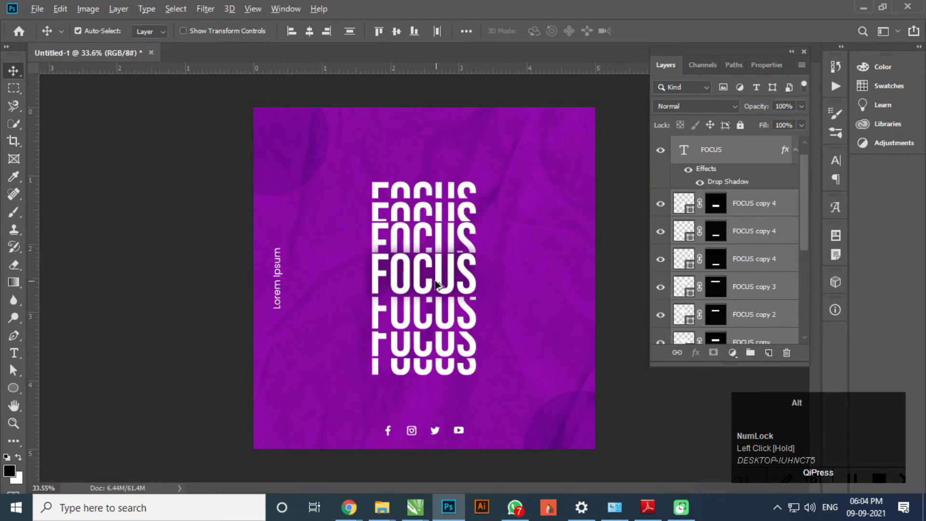
{"action": "scroll", "coordinate": [437, 285], "scroll_direction": "down", "scroll_amount": 1}
{"action": "scroll", "coordinate": [738, 188], "scroll_direction": "up", "scroll_amount": 1}
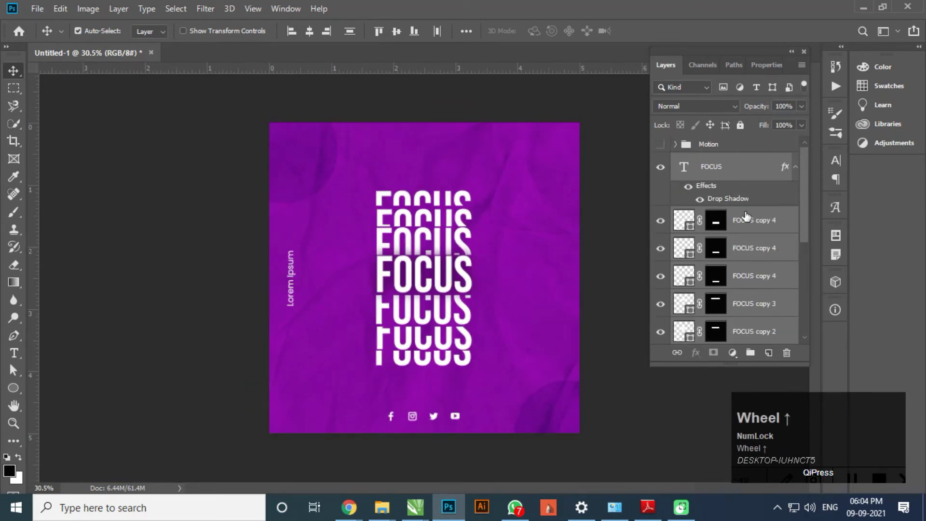
- Group the FOCUS title and its copies, and name the group Focus
{"action": "scroll", "coordinate": [736, 241], "scroll_direction": "down", "scroll_amount": 2}
{"action": "scroll", "coordinate": [742, 288], "scroll_direction": "down", "scroll_amount": 3}
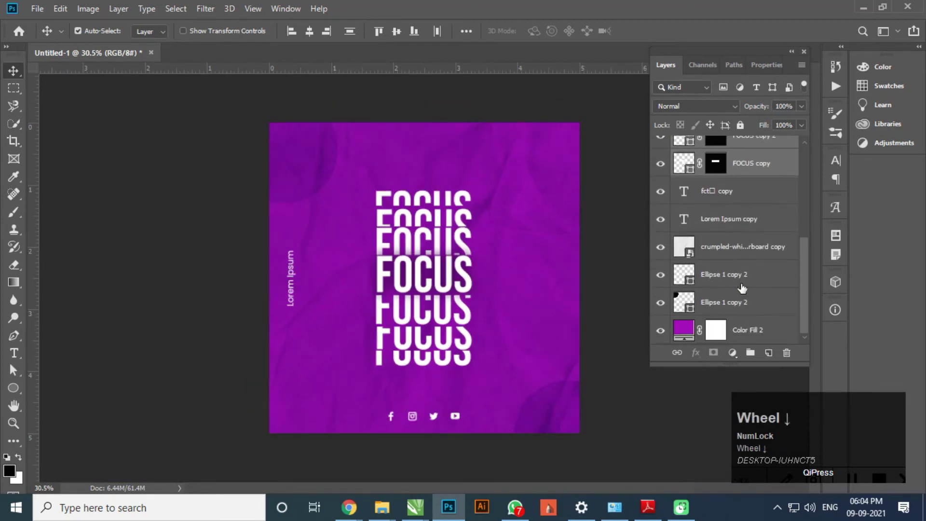
{"action": "left_click", "coordinate": [750, 353]}
{"action": "double_click", "coordinate": [723, 161]}
{"action": "type", "text": "FOcus"}
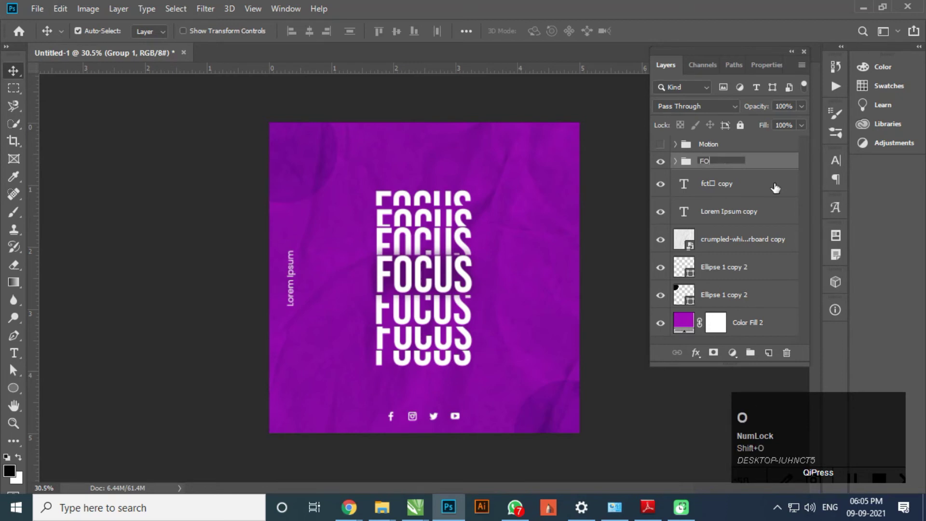
{"action": "key", "text": "BackSpace"}
{"action": "key", "text": "BackSpace"}
{"action": "key", "text": "BackSpace"}
{"action": "key", "text": "BackSpace"}
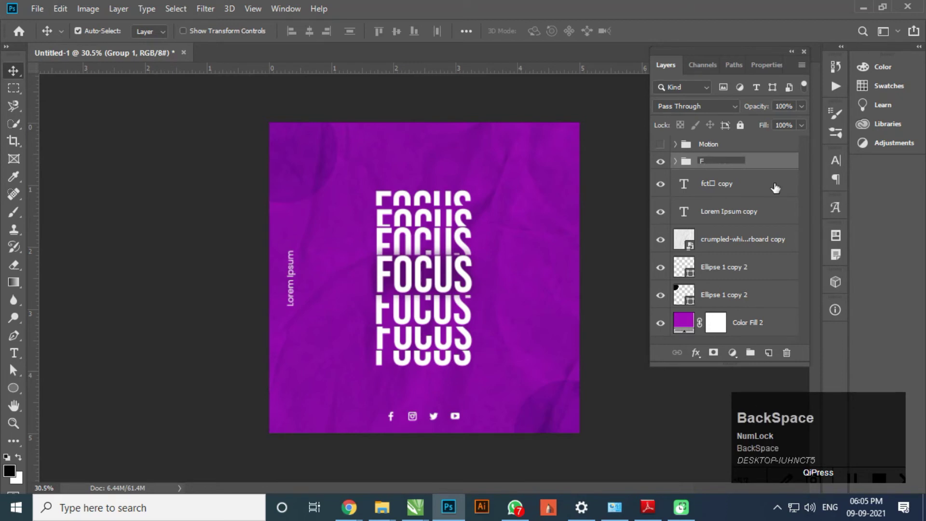
{"action": "type", "text": "ocus"}
{"action": "key", "text": "Return"}
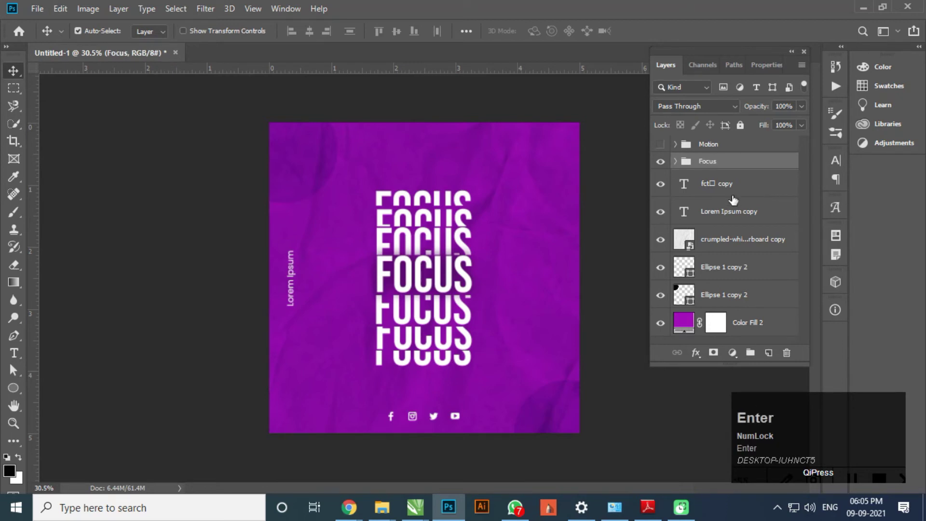
- Duplicate the Color Fill 2 background layer and place the duplicate inside the Focus group
{"action": "left_click", "coordinate": [741, 332]}
{"action": "key", "text": "ctrl"}
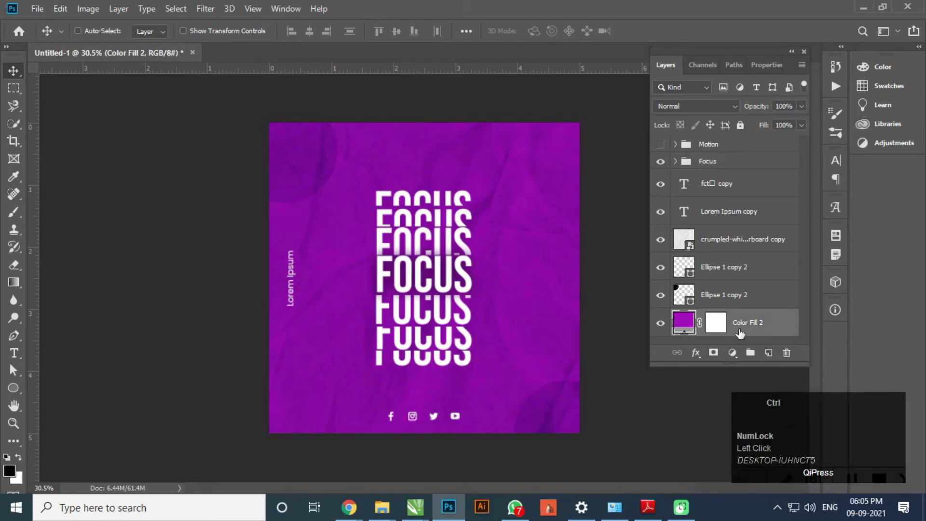
{"action": "key", "text": "ctrl+j"}
{"action": "left_click_drag", "start_coordinate": [687, 326], "coordinate": [705, 164]}
{"action": "left_click", "coordinate": [676, 161]}
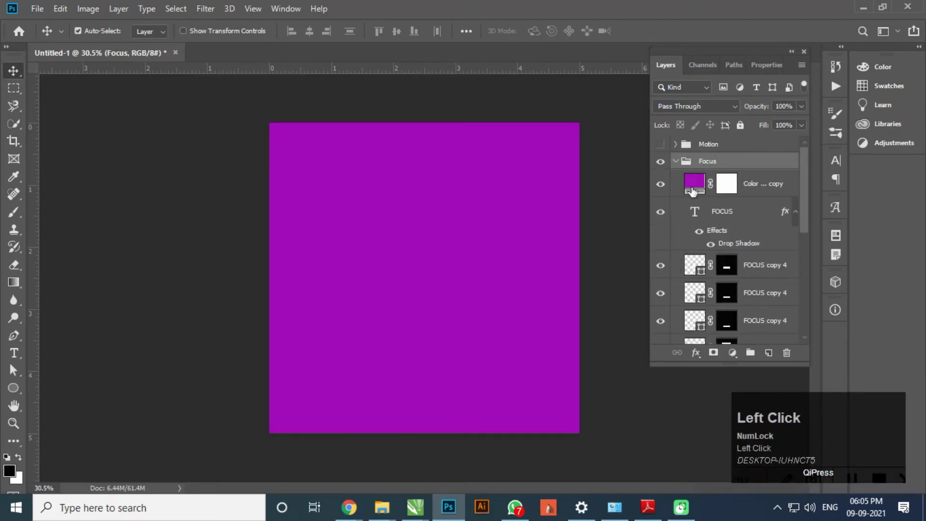
- Hide the duplicated color fill and move it beneath all the FOCUS copies at the bottom of the Focus group
{"action": "left_click", "coordinate": [660, 184]}
{"action": "left_click_drag", "start_coordinate": [760, 190], "coordinate": [759, 331]}
{"action": "left_click_drag", "start_coordinate": [804, 209], "coordinate": [803, 265]}
{"action": "left_click_drag", "start_coordinate": [765, 181], "coordinate": [757, 278]}
{"action": "scroll", "coordinate": [683, 176], "scroll_direction": "up", "scroll_amount": 5}
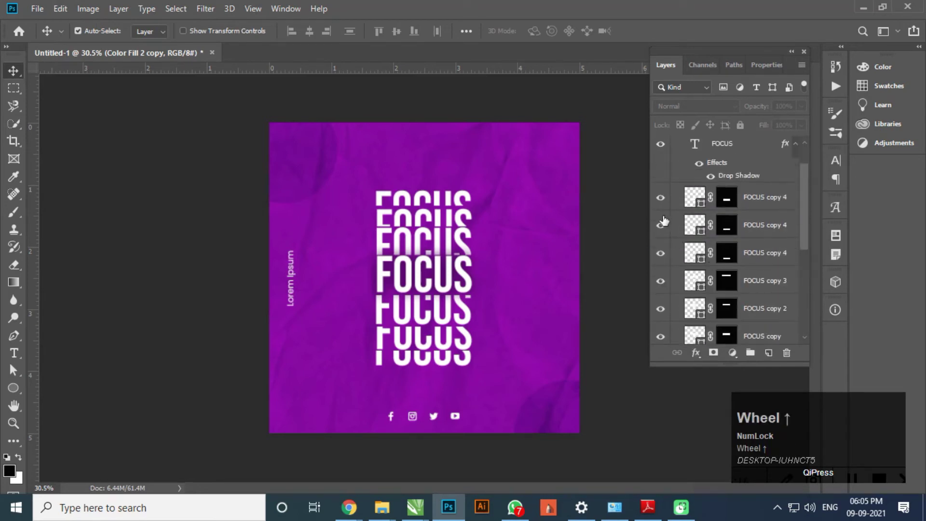
- Collapse and hide the Focus group, leaving only the background, side text and social icons showing
{"action": "left_click", "coordinate": [676, 161]}
{"action": "left_click", "coordinate": [660, 161]}
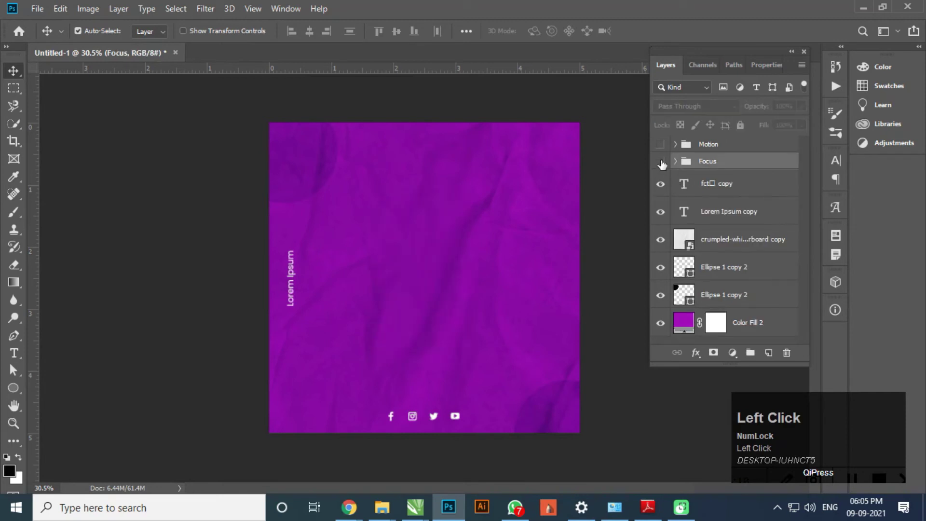
{"action": "scroll", "coordinate": [424, 289], "scroll_direction": "up", "scroll_amount": 3}
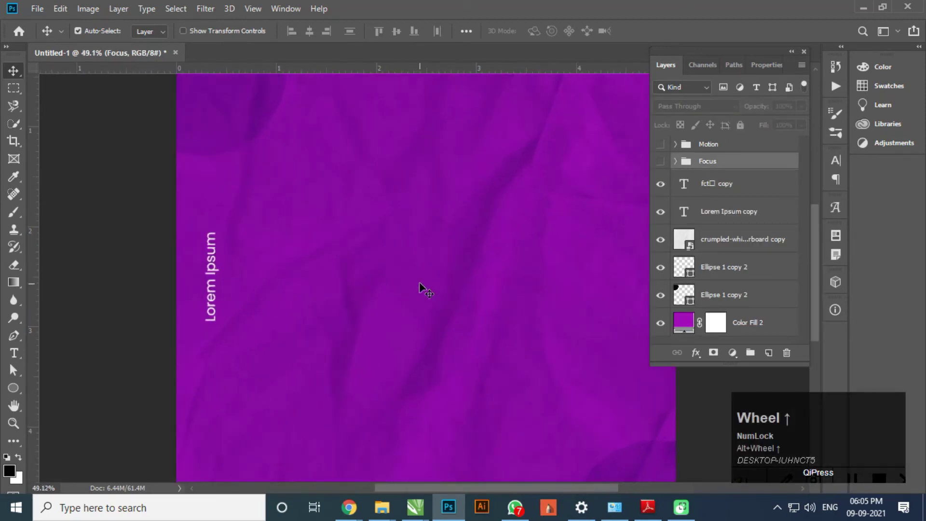
{"action": "scroll", "coordinate": [414, 254], "scroll_direction": "down", "scroll_amount": 2}
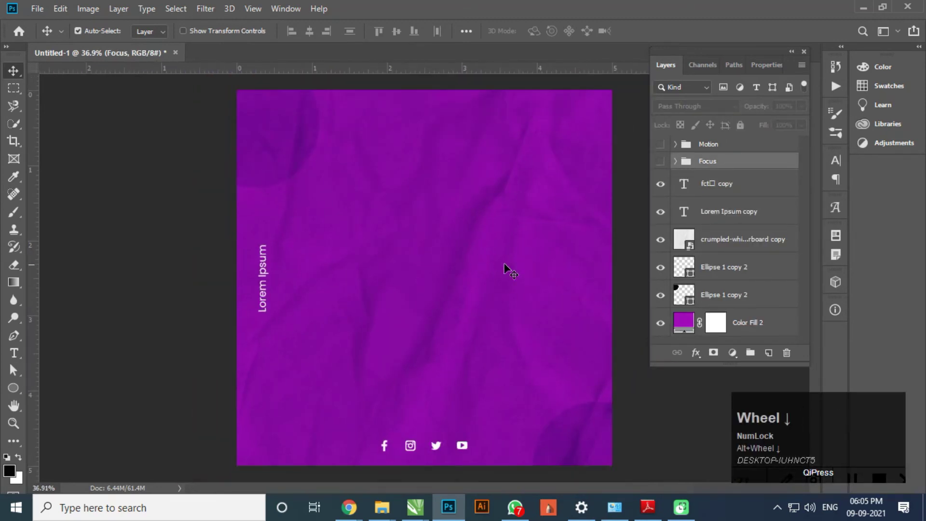
{"action": "scroll", "coordinate": [427, 238], "scroll_direction": "up", "scroll_amount": 5}
{"action": "left_click_drag", "start_coordinate": [441, 260], "coordinate": [449, 255]}
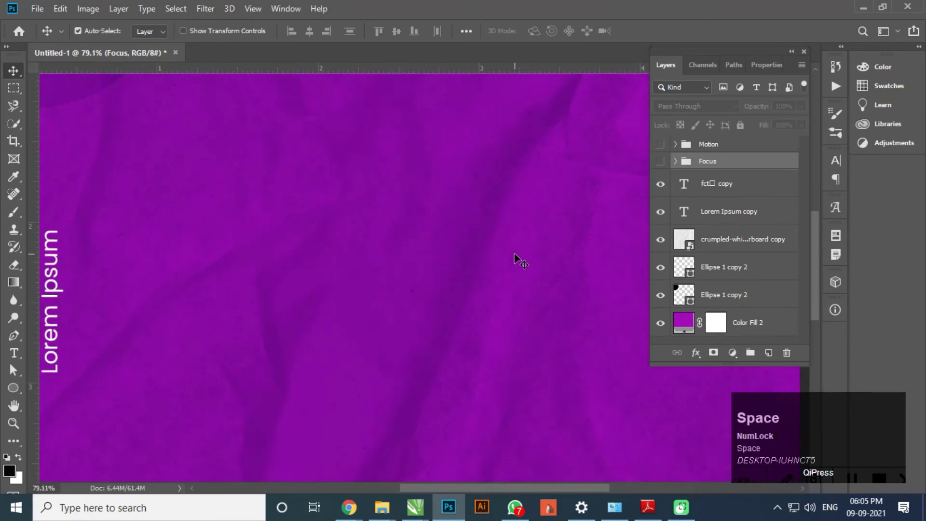
- Set the Color Fill 2 background to the very dark purple #2b0038
{"action": "left_click", "coordinate": [685, 324]}
{"action": "double_click", "coordinate": [685, 324]}
{"action": "left_click_drag", "start_coordinate": [725, 212], "coordinate": [740, 259]}
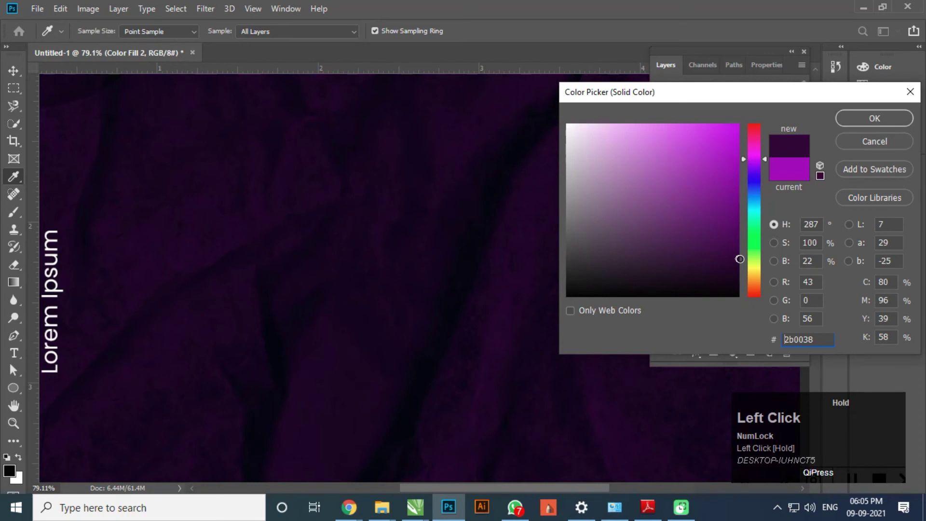
{"action": "left_click", "coordinate": [875, 119]}
- Set both the opacity and fill of the crumpled paperboard texture layer to 80%
{"action": "scroll", "coordinate": [444, 236], "scroll_direction": "down", "scroll_amount": 4}
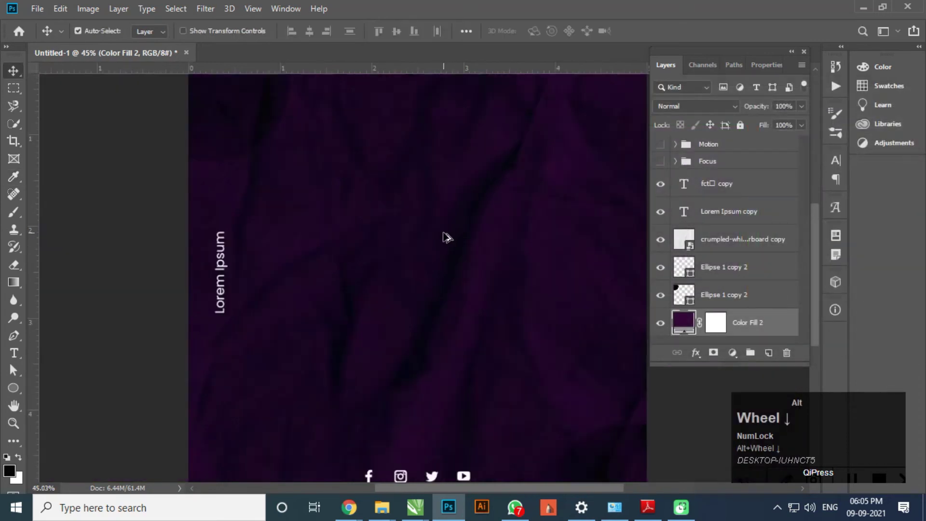
{"action": "scroll", "coordinate": [446, 236], "scroll_direction": "up", "scroll_amount": 1}
{"action": "scroll", "coordinate": [444, 236], "scroll_direction": "up", "scroll_amount": 1}
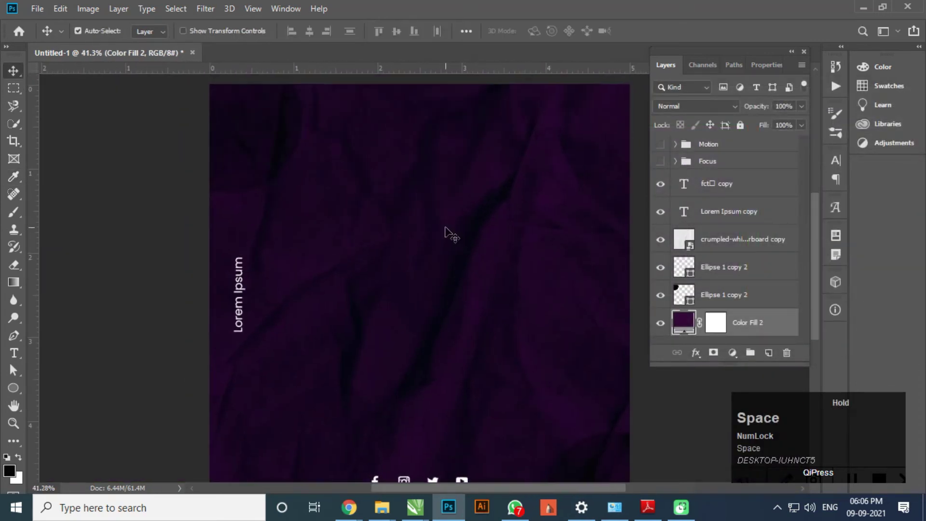
{"action": "scroll", "coordinate": [444, 236], "scroll_direction": "up", "scroll_amount": 1}
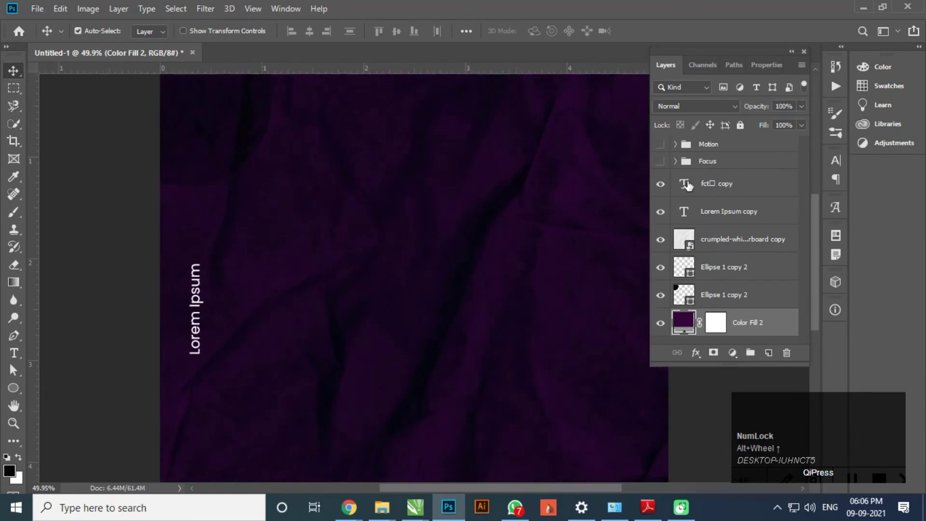
{"action": "left_click", "coordinate": [719, 243]}
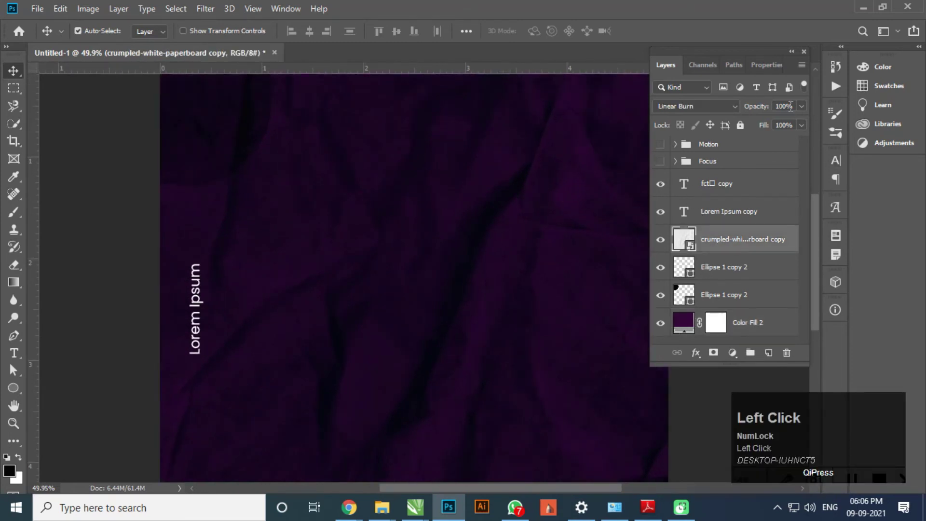
{"action": "type", "text": "80"}
{"action": "key", "text": "Tab"}
{"action": "type", "text": "80"}
{"action": "key", "text": "Tab"}
{"action": "key", "text": "shift+Tab"}
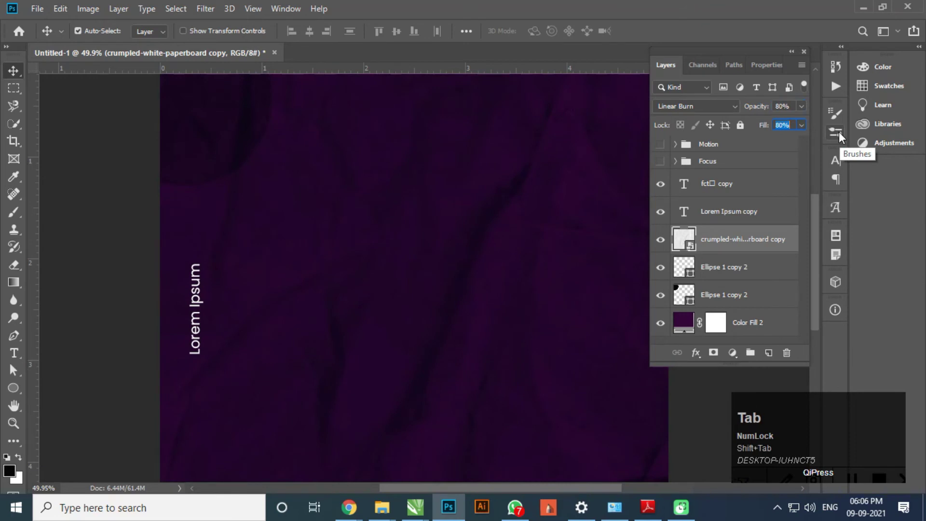
- Reduce the crumpled paperboard texture layer's opacity and fill to 70%
{"action": "key", "text": "shift+Tab"}
{"action": "type", "text": "70"}
{"action": "key", "text": "Tab"}
{"action": "left_click", "coordinate": [470, 233]}
{"action": "scroll", "coordinate": [441, 259], "scroll_direction": "down", "scroll_amount": 2}
{"action": "scroll", "coordinate": [440, 259], "scroll_direction": "up", "scroll_amount": 1}
- Lower the opacity and fill of the crumpled paperboard texture layer to 65%
{"action": "left_click", "coordinate": [791, 104]}
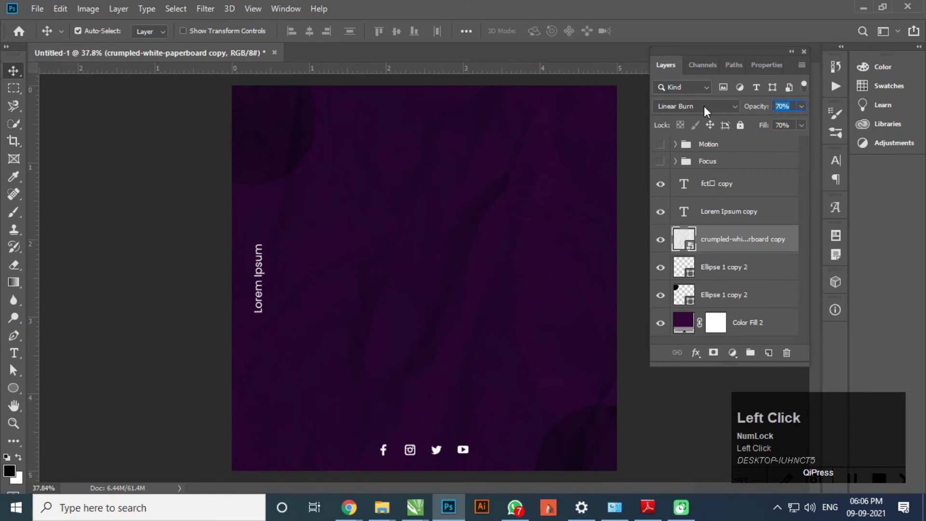
{"action": "type", "text": "65"}
{"action": "key", "text": "Tab"}
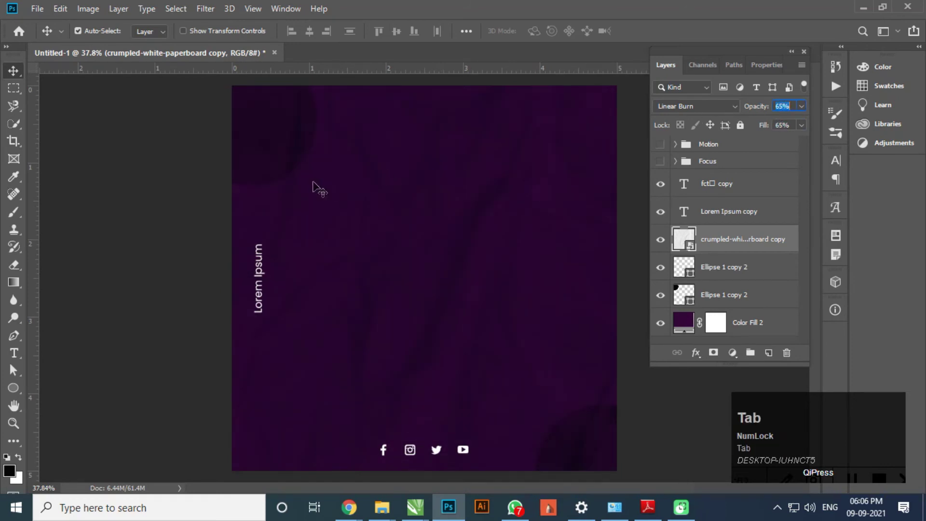
{"action": "scroll", "coordinate": [449, 271], "scroll_direction": "up", "scroll_amount": 1, "text": "alt"}
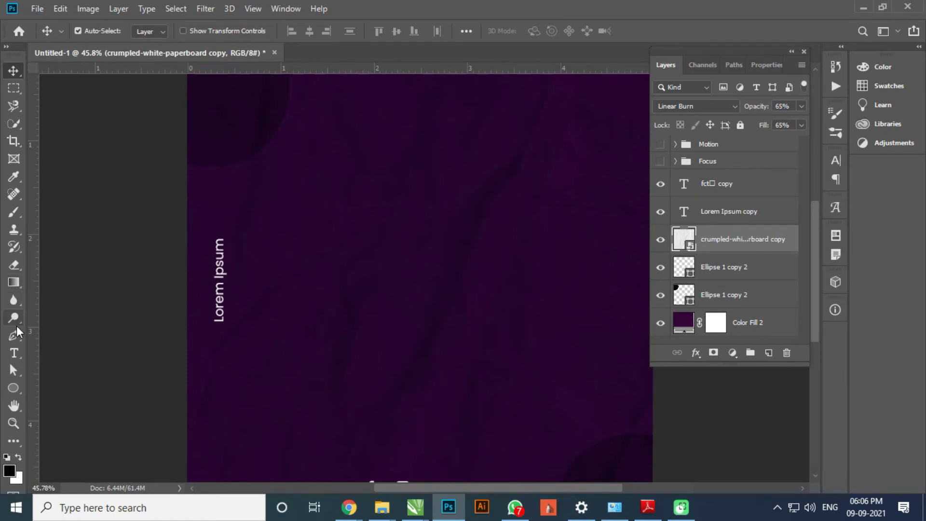
- Add a white Bebas Neue text layer near the poster's centre and place it directly beneath the Focus group in the layer stack
{"action": "left_click", "coordinate": [14, 353]}
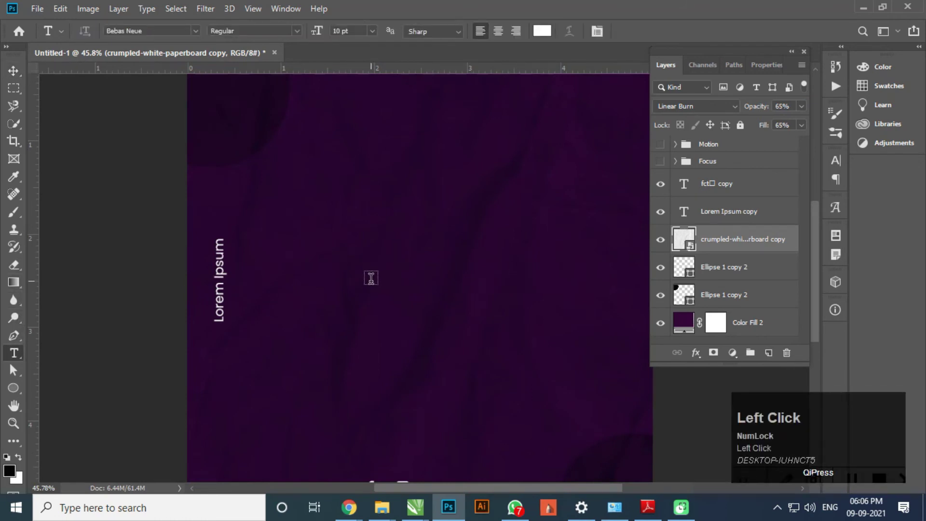
{"action": "left_click", "coordinate": [370, 278]}
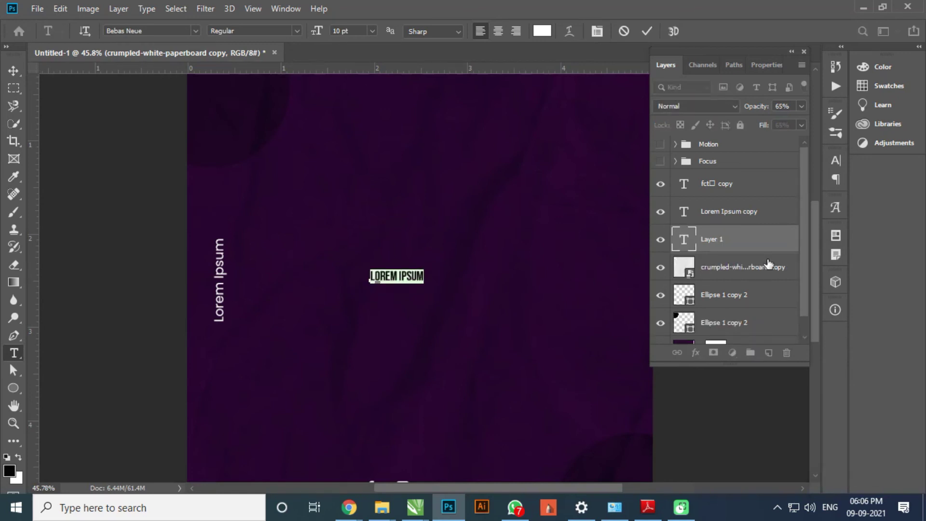
{"action": "left_click_drag", "start_coordinate": [718, 245], "coordinate": [723, 198]}
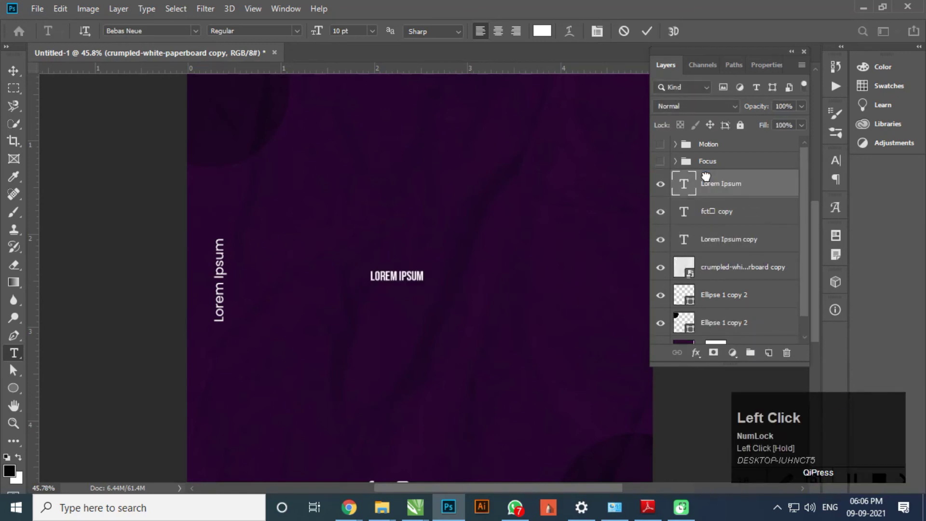
- Replace the placeholder wording of the new text layer with the single letter "s"
{"action": "scroll", "coordinate": [416, 279], "scroll_direction": "up", "scroll_amount": 3}
{"action": "left_click", "coordinate": [417, 284]}
{"action": "key", "text": "ctrl+a"}
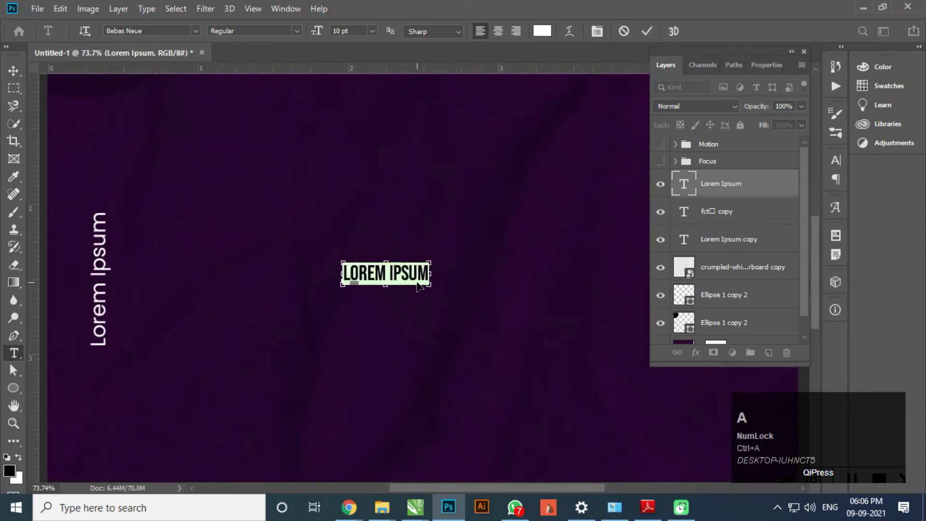
{"action": "scroll", "coordinate": [417, 281], "scroll_direction": "up", "scroll_amount": 2}
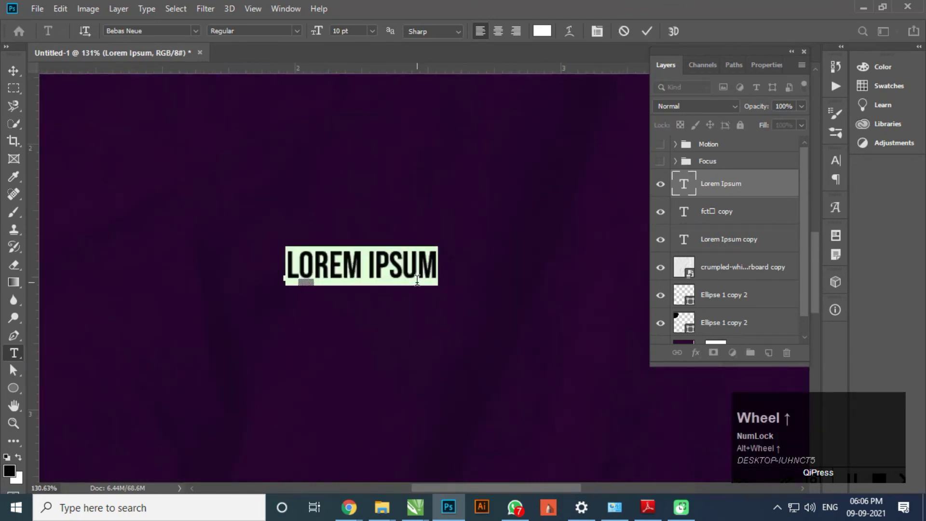
{"action": "type", "text": "s"}
{"action": "left_click", "coordinate": [277, 233]}
{"action": "scroll", "coordinate": [291, 261], "scroll_direction": "up", "scroll_amount": 3}
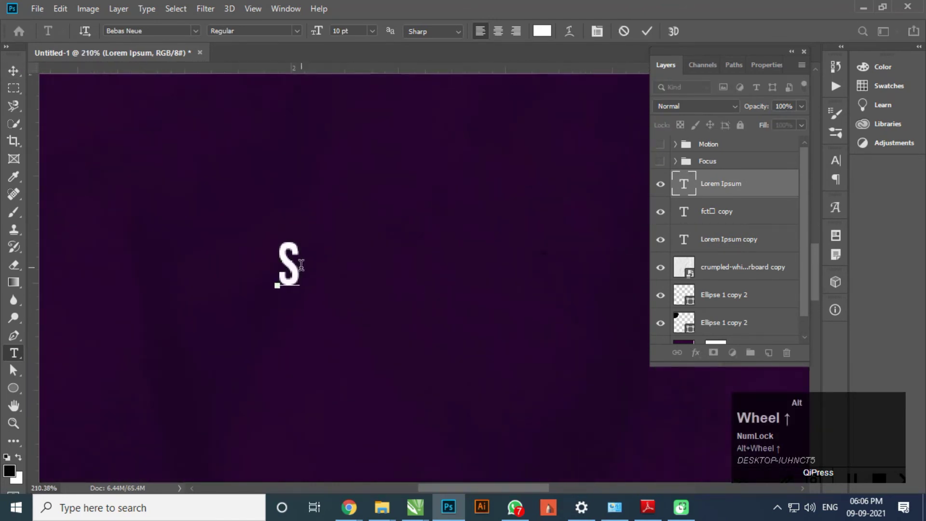
{"action": "left_click", "coordinate": [14, 71]}
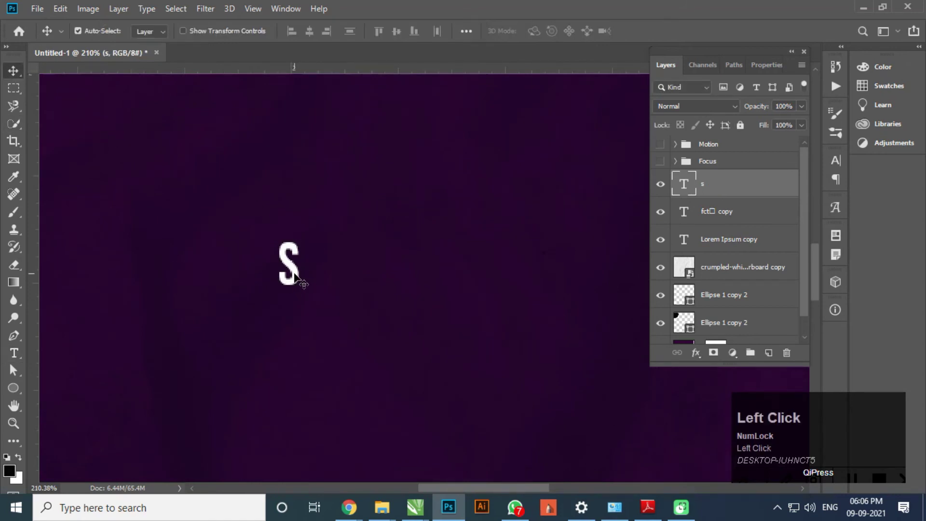
- Scale the S proportionally to about 683% of its size
{"action": "key", "text": "ctrl+t"}
{"action": "scroll", "coordinate": [318, 286], "scroll_direction": "down", "scroll_amount": 3}
{"action": "left_click_drag", "start_coordinate": [311, 282], "coordinate": [373, 366]}
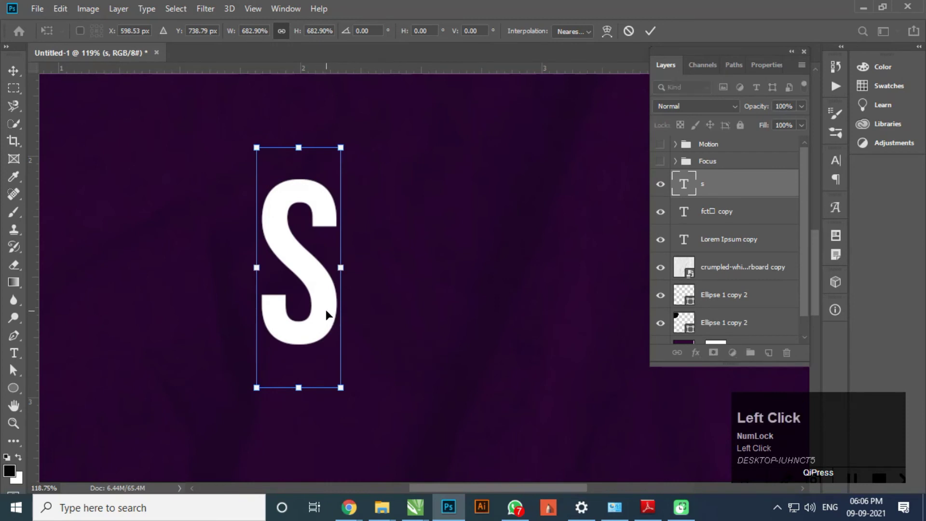
{"action": "double_click", "coordinate": [325, 309]}
- Duplicate the S beside it on the same line and change the copy's letter to "H"
{"action": "scroll", "coordinate": [329, 289], "scroll_direction": "down", "scroll_amount": 13}
{"action": "scroll", "coordinate": [389, 289], "scroll_direction": "up", "scroll_amount": 4}
{"action": "left_click_drag", "start_coordinate": [390, 292], "coordinate": [420, 304]}
{"action": "key", "text": "ctrl+z"}
{"action": "key", "text": "ctrl+shift+z"}
{"action": "scroll", "coordinate": [390, 303], "scroll_direction": "up", "scroll_amount": 2}
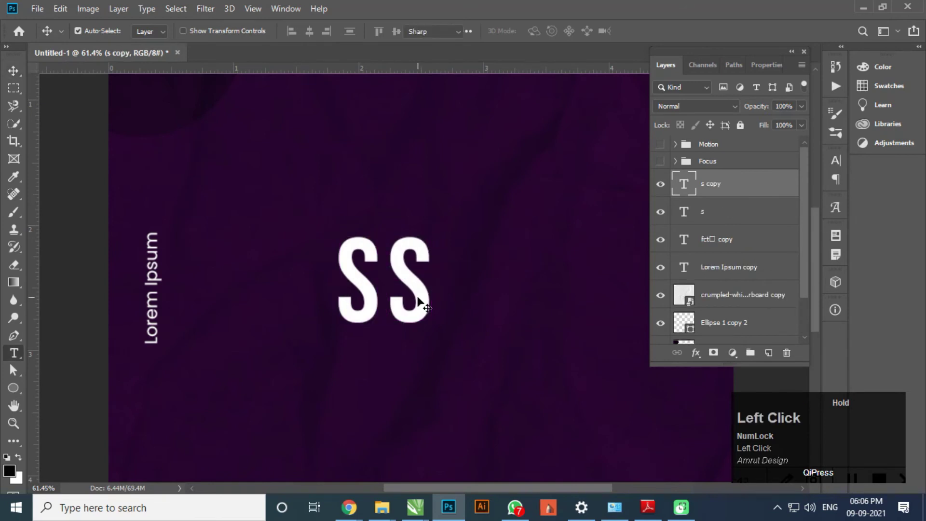
{"action": "double_click", "coordinate": [417, 294]}
{"action": "type", "text": "H"}
{"action": "key", "text": "ctrl+space"}
{"action": "left_click", "coordinate": [14, 70]}
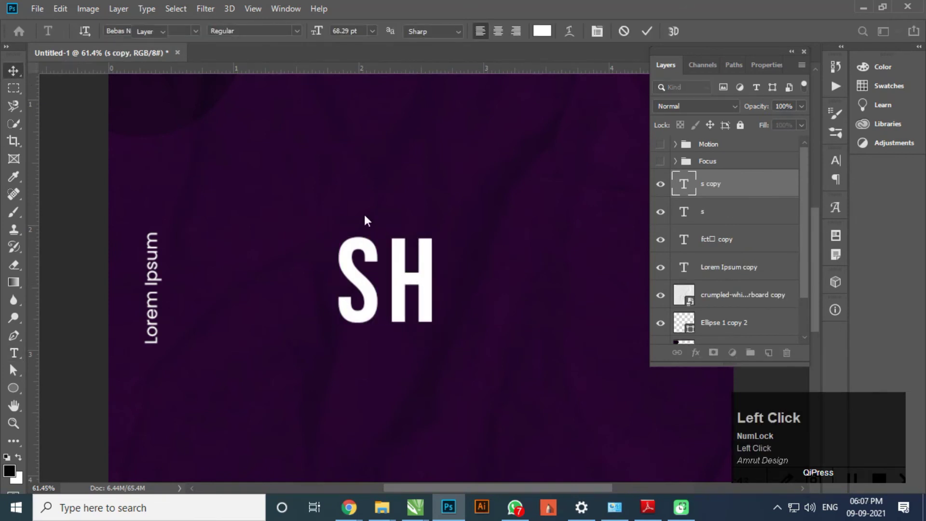
- Duplicate the H along the same line and change the copy's letter to "A"
{"action": "left_click_drag", "start_coordinate": [403, 285], "coordinate": [453, 285]}
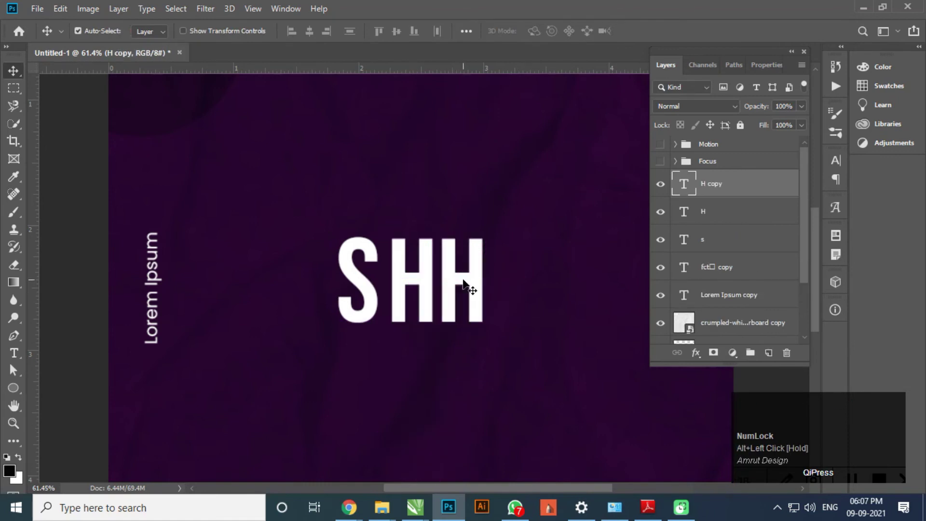
{"action": "double_click", "coordinate": [469, 278]}
{"action": "type", "text": "A"}
{"action": "left_click", "coordinate": [19, 70]}
- Duplicate the A along the same line and change the copy's letter to "D"
{"action": "left_click_drag", "start_coordinate": [448, 300], "coordinate": [503, 302]}
{"action": "double_click", "coordinate": [535, 306]}
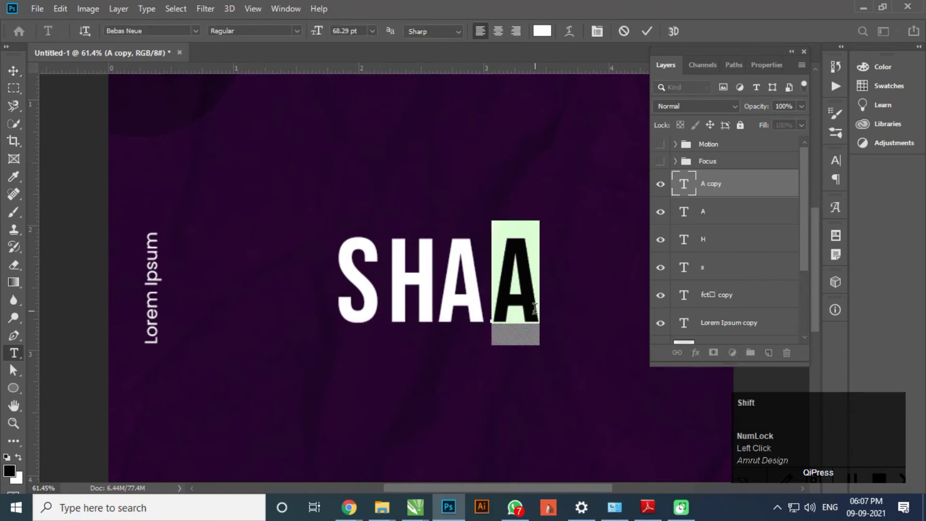
{"action": "type", "text": "D"}
{"action": "left_click", "coordinate": [13, 70]}
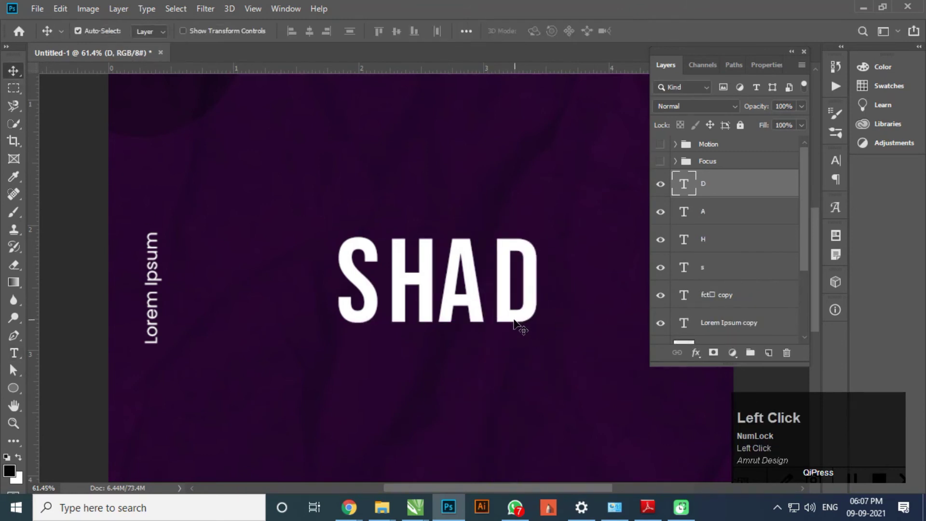
- Duplicate the D along the same line and change the copy's letter to "O"
{"action": "left_click_drag", "start_coordinate": [519, 325], "coordinate": [558, 322]}
{"action": "double_click", "coordinate": [558, 322]}
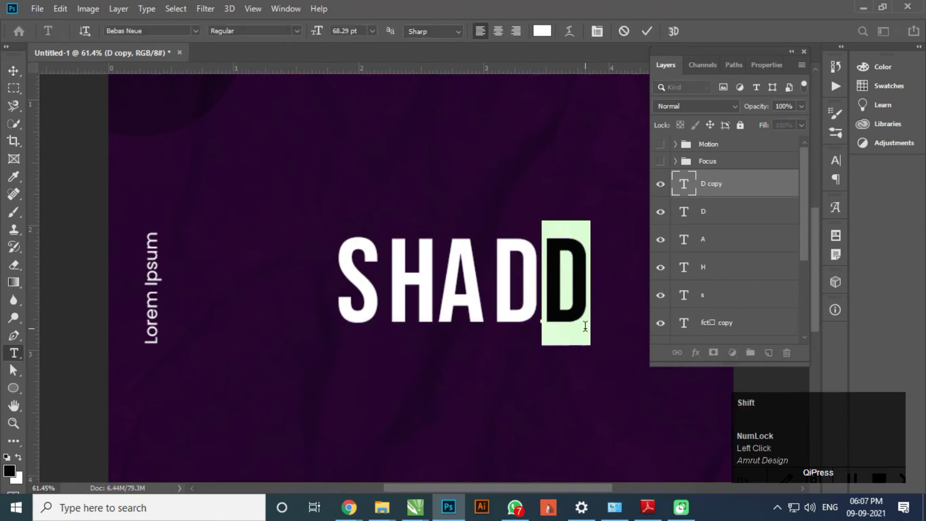
{"action": "type", "text": "O"}
{"action": "left_click", "coordinate": [14, 70]}
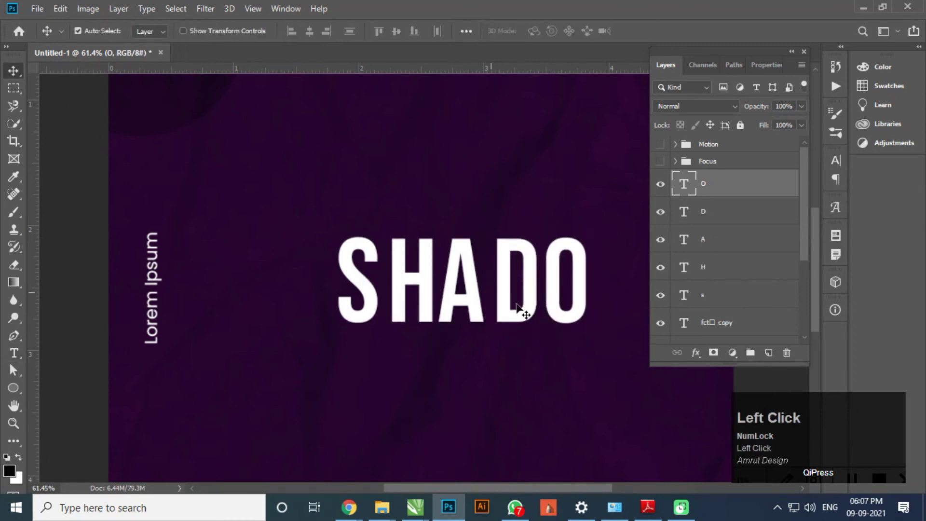
- Duplicate the O along the same line and change the copy's letter to "W" to complete SHADOW
{"action": "left_click_drag", "start_coordinate": [558, 318], "coordinate": [612, 321]}
{"action": "key", "text": "ctrl+z"}
{"action": "double_click", "coordinate": [618, 318]}
{"action": "type", "text": "W"}
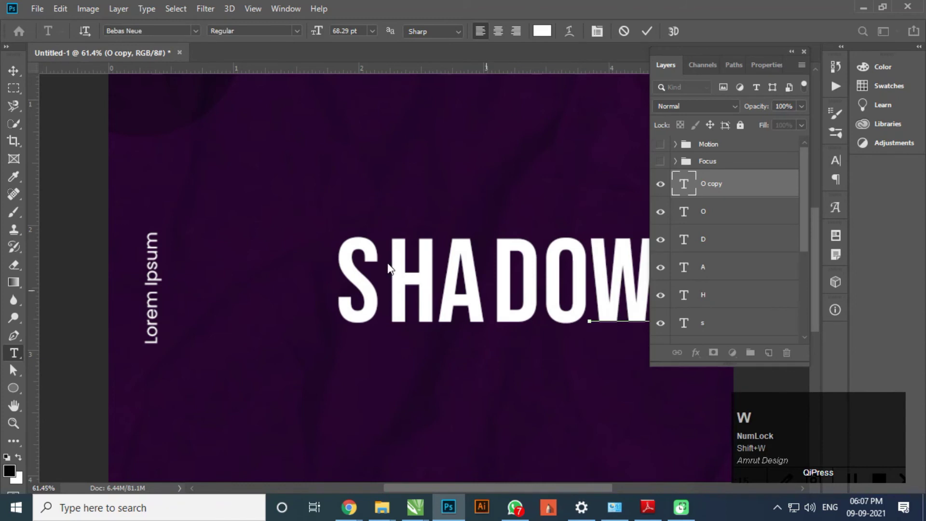
{"action": "left_click", "coordinate": [12, 72]}
- Distribute the six SHADOW letters evenly in the horizontal direction and move the word to the middle of the poster
{"action": "left_click", "coordinate": [719, 326], "text": "shift"}
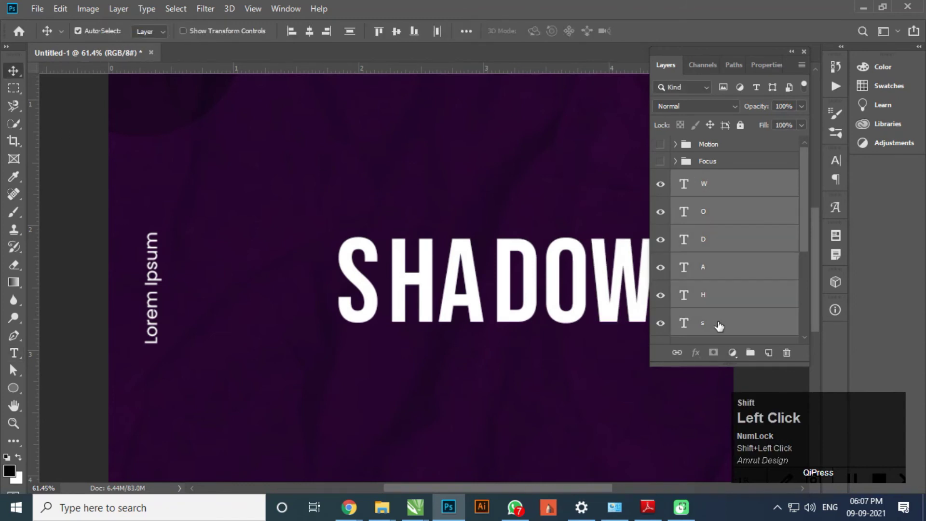
{"action": "left_click", "coordinate": [435, 32]}
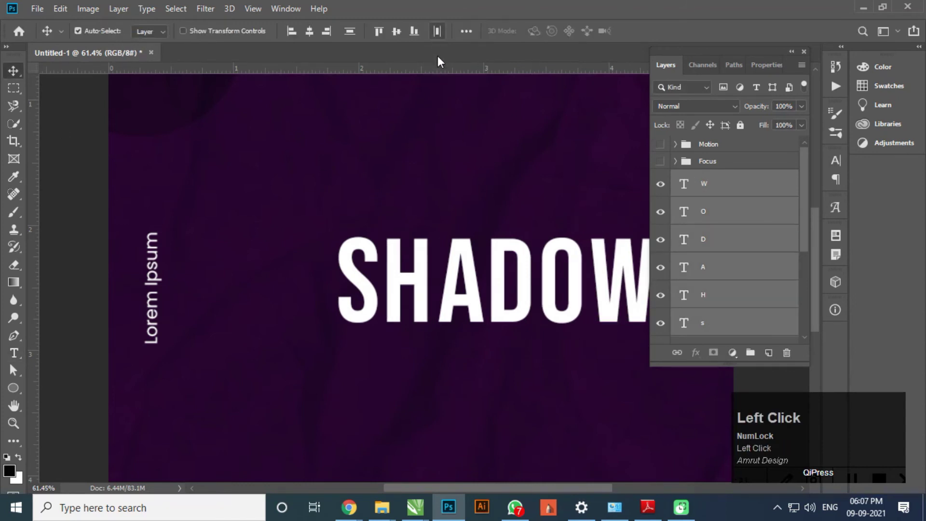
{"action": "scroll", "coordinate": [294, 275], "scroll_direction": "down", "scroll_amount": 3, "text": "alt"}
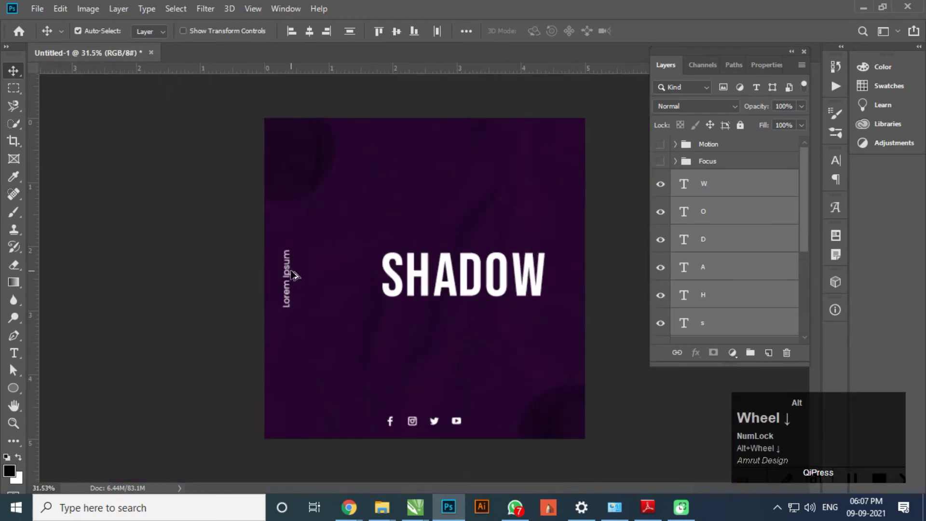
{"action": "mouse_move", "coordinate": [462, 290]}
{"action": "left_mouse_down"}
{"action": "mouse_move", "coordinate": [433, 293]}
{"action": "mouse_move", "coordinate": [445, 292]}
{"action": "left_mouse_up"}
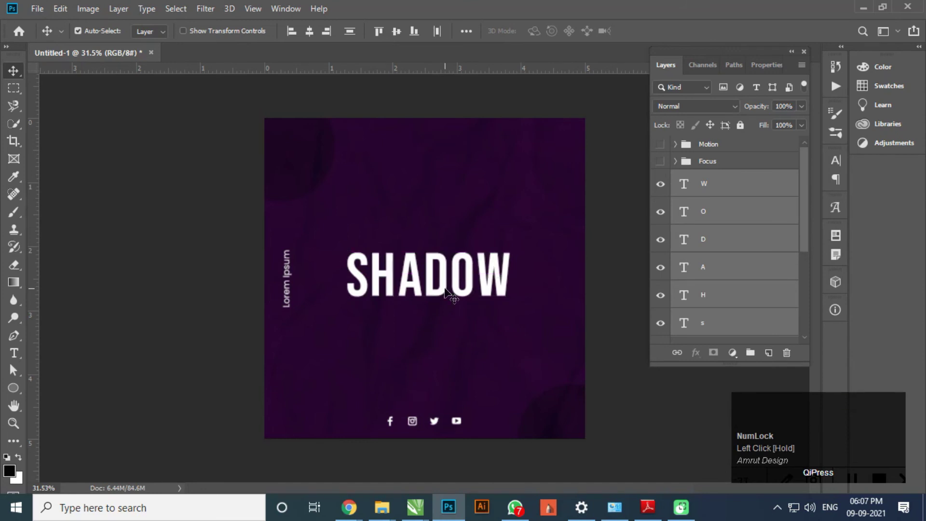
{"action": "scroll", "coordinate": [445, 292], "scroll_direction": "up", "scroll_amount": 3, "text": "alt"}
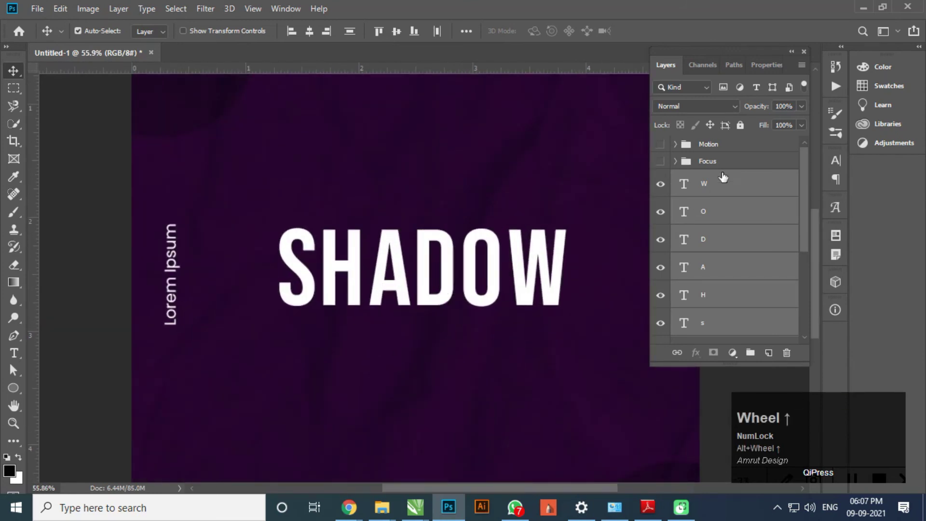
- Reverse the stacking of the letter layers so they run S, H, A, D, O, W from top to bottom
{"action": "left_click", "coordinate": [738, 194]}
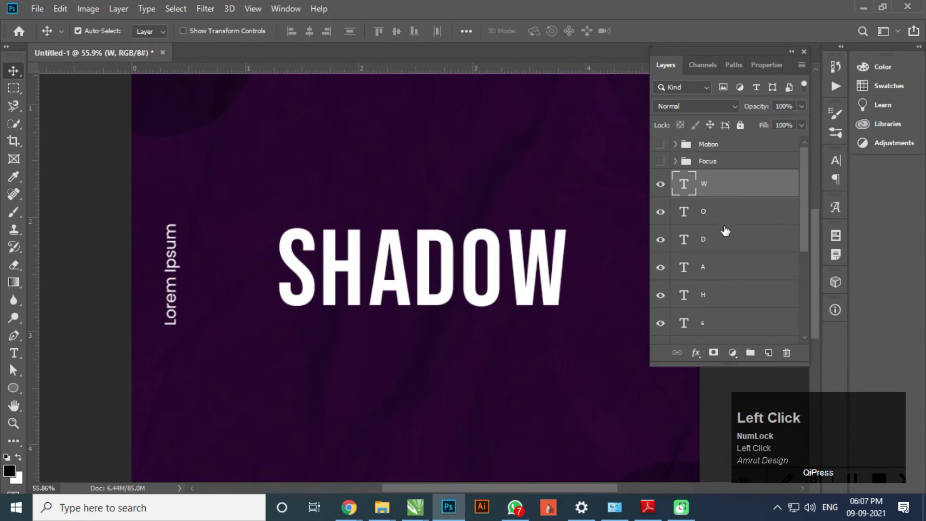
{"action": "left_click_drag", "start_coordinate": [727, 328], "coordinate": [713, 186]}
{"action": "left_click_drag", "start_coordinate": [713, 324], "coordinate": [710, 229]}
{"action": "left_click_drag", "start_coordinate": [719, 324], "coordinate": [713, 289]}
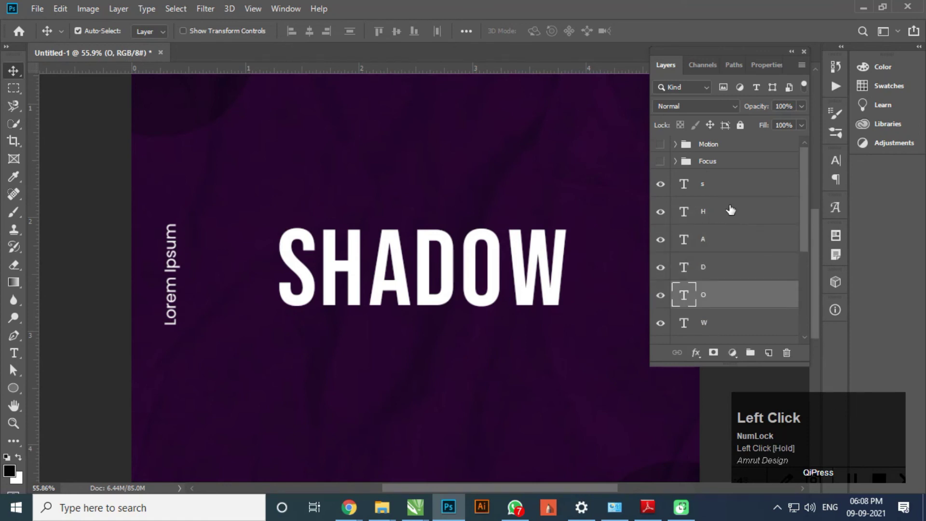
- Add a drop shadow to the letter S layer and set the shadow colour to black (000000)
{"action": "left_click", "coordinate": [727, 185]}
{"action": "scroll", "coordinate": [298, 274], "scroll_direction": "up", "scroll_amount": 6}
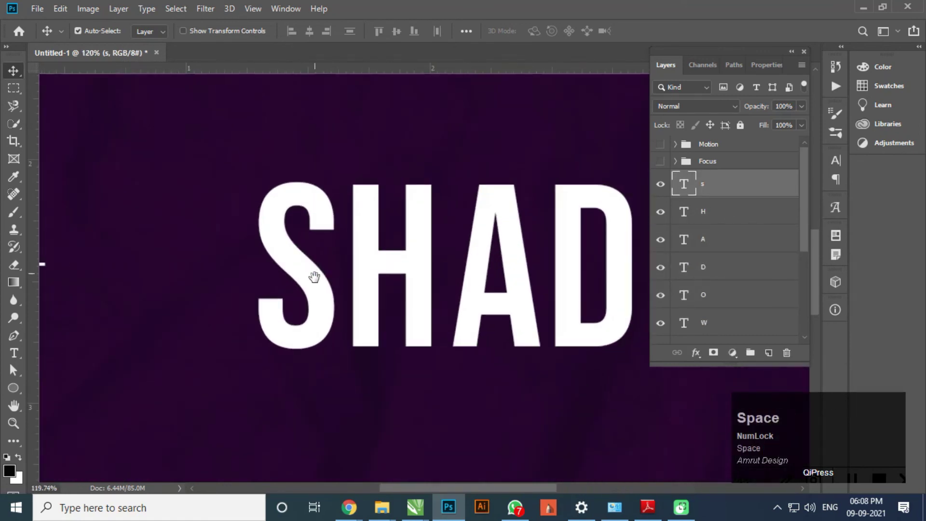
{"action": "left_click", "coordinate": [695, 353]}
{"action": "left_click", "coordinate": [724, 225]}
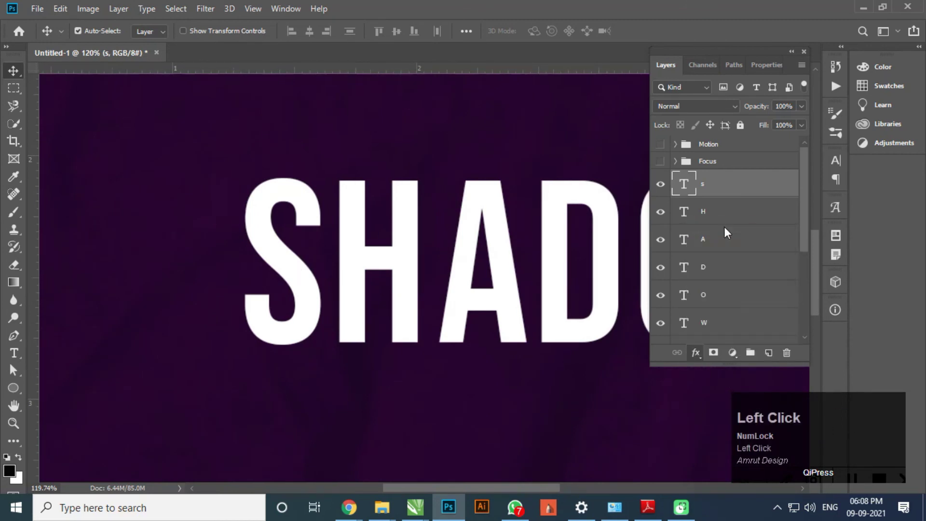
{"action": "left_click", "coordinate": [424, 297]}
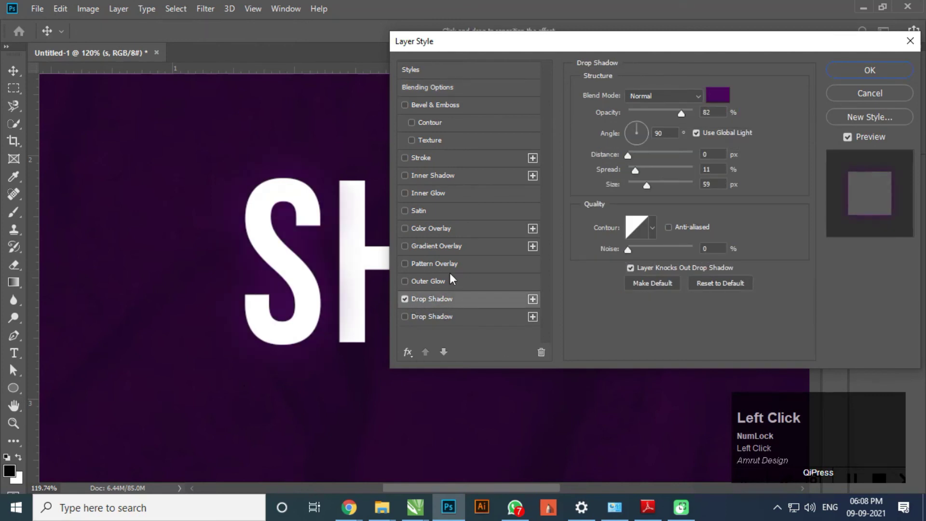
{"action": "left_click", "coordinate": [723, 94]}
{"action": "left_click_drag", "start_coordinate": [714, 275], "coordinate": [760, 309]}
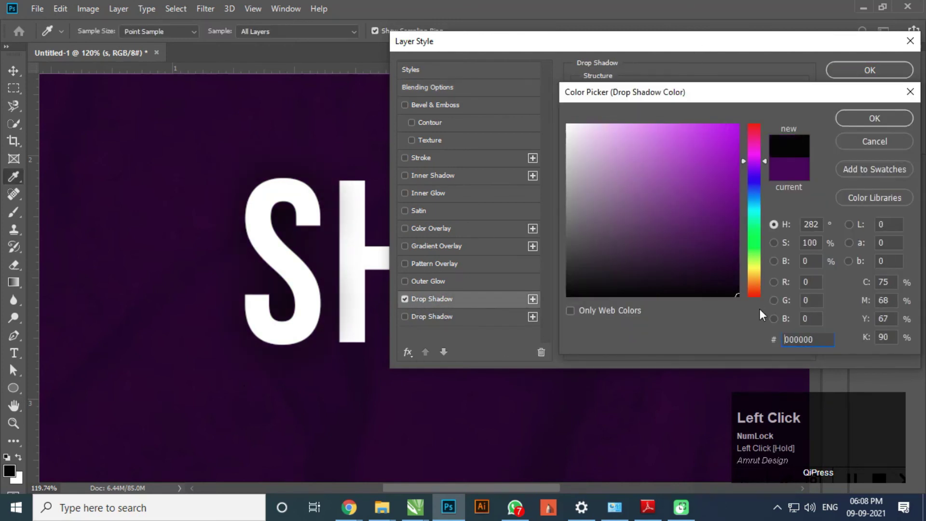
{"action": "left_click", "coordinate": [890, 114]}
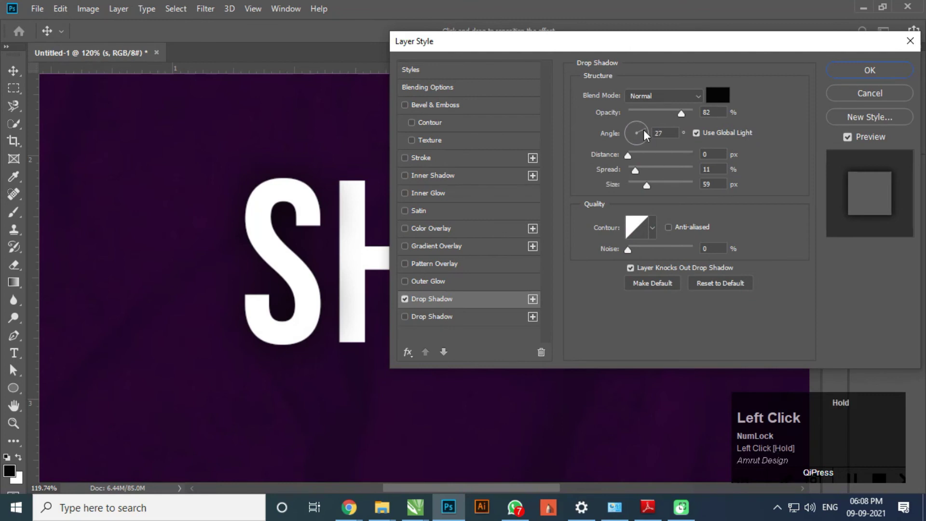
- Set the S shadow's angle to -177° and its distance to 27 px, and apply the layer style
{"action": "left_click", "coordinate": [627, 130]}
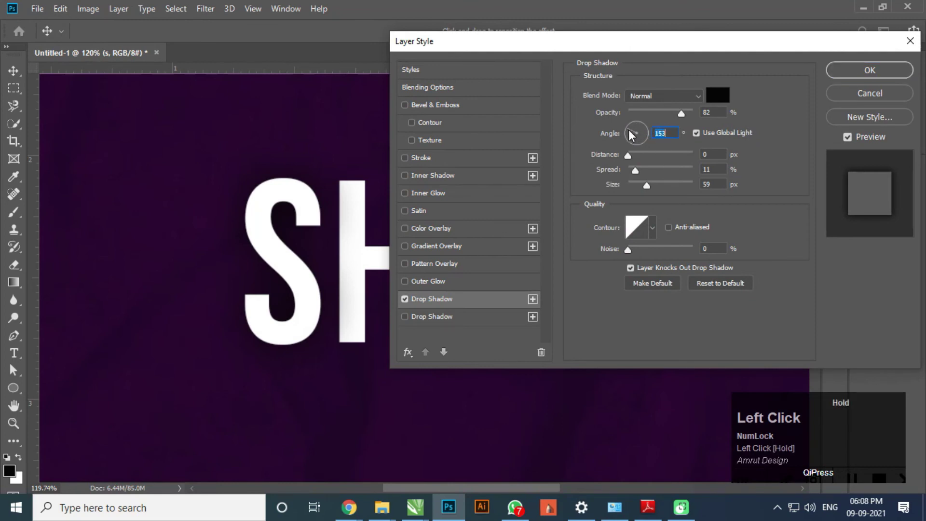
{"action": "mouse_move", "coordinate": [629, 157]}
{"action": "left_mouse_down"}
{"action": "mouse_move", "coordinate": [661, 158]}
{"action": "mouse_move", "coordinate": [625, 134]}
{"action": "mouse_move", "coordinate": [661, 159]}
{"action": "mouse_move", "coordinate": [647, 158]}
{"action": "left_mouse_up"}
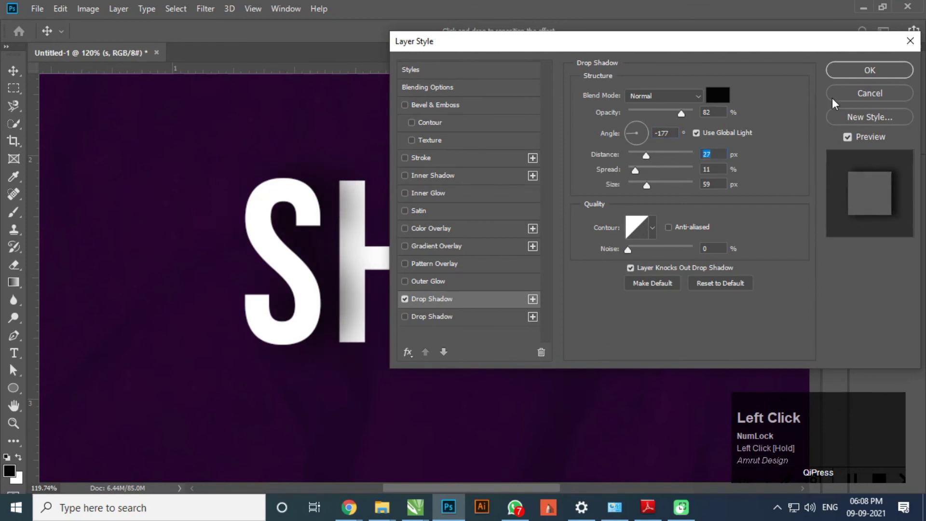
{"action": "left_click", "coordinate": [860, 73]}
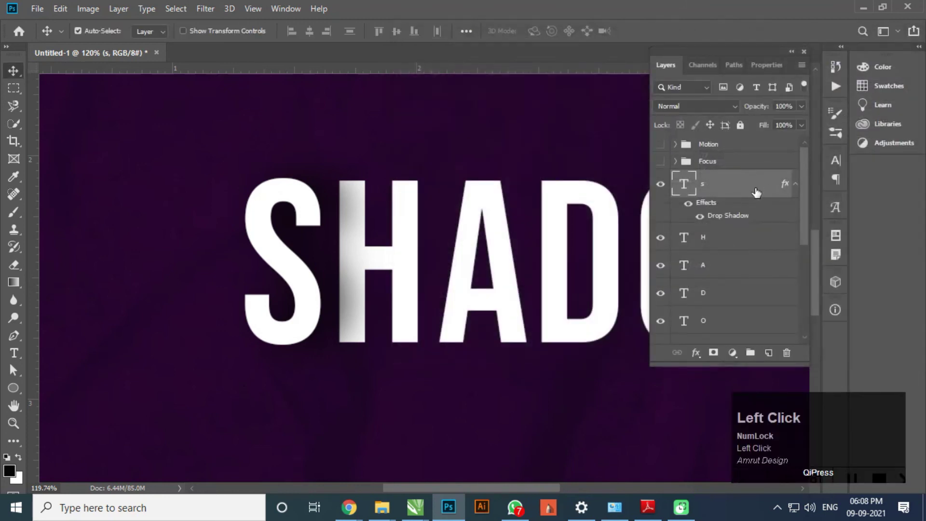
- Move the letters H, A, D, O and W closer together so they sit tightly behind the S
{"action": "left_click_drag", "start_coordinate": [410, 295], "coordinate": [392, 296]}
{"action": "mouse_move", "coordinate": [450, 302]}
{"action": "left_mouse_down"}
{"action": "mouse_move", "coordinate": [424, 306]}
{"action": "mouse_move", "coordinate": [436, 304]}
{"action": "left_mouse_up"}
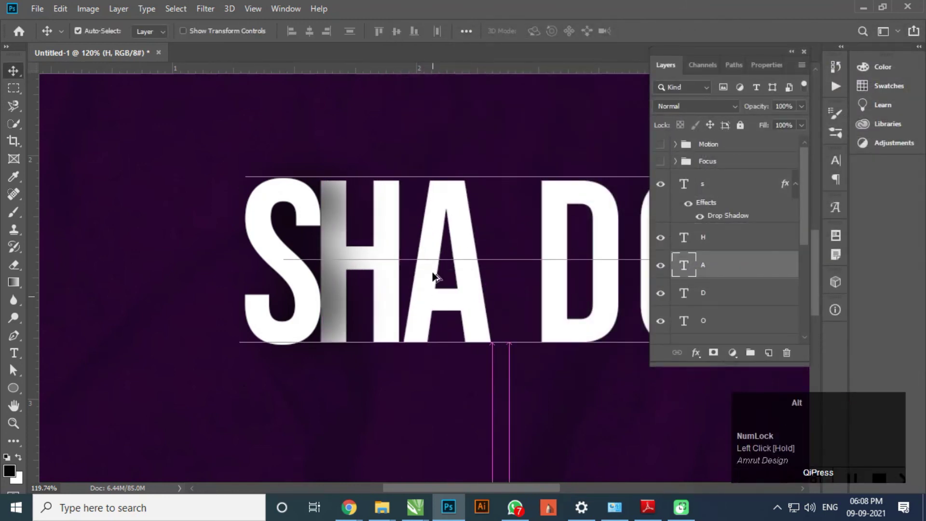
{"action": "scroll", "coordinate": [436, 304], "scroll_direction": "down", "scroll_amount": 3}
{"action": "left_click_drag", "start_coordinate": [513, 296], "coordinate": [475, 291]}
{"action": "left_click_drag", "start_coordinate": [546, 289], "coordinate": [518, 289]}
{"action": "left_click_drag", "start_coordinate": [598, 289], "coordinate": [577, 288]}
- Hide the S layer's effects and distribute the six SHADOW letters evenly in the horizontal direction
{"action": "scroll", "coordinate": [728, 334], "scroll_direction": "down", "scroll_amount": 1}
{"action": "left_click", "coordinate": [728, 334], "text": "shift"}
{"action": "scroll", "coordinate": [728, 331], "scroll_direction": "down", "scroll_amount": 1}
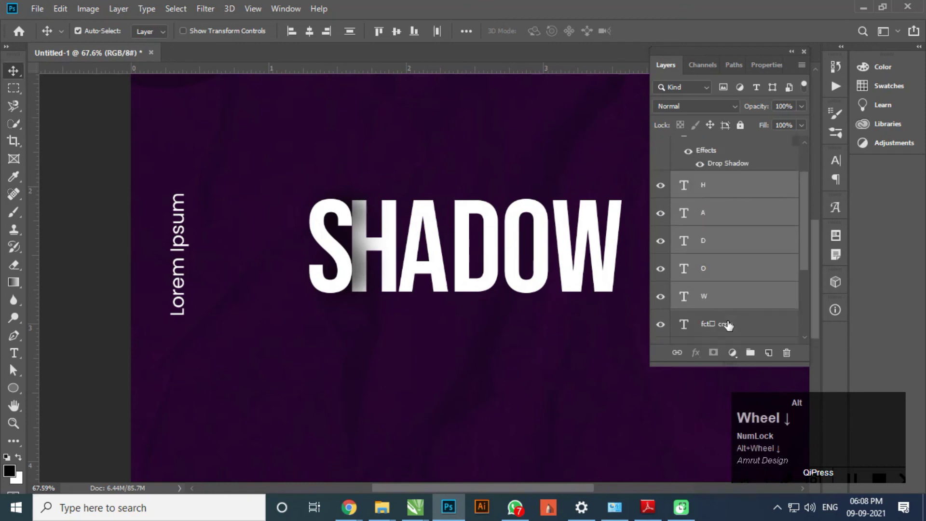
{"action": "scroll", "coordinate": [748, 260], "scroll_direction": "up", "scroll_amount": 1}
{"action": "left_click", "coordinate": [714, 167], "text": "shift"}
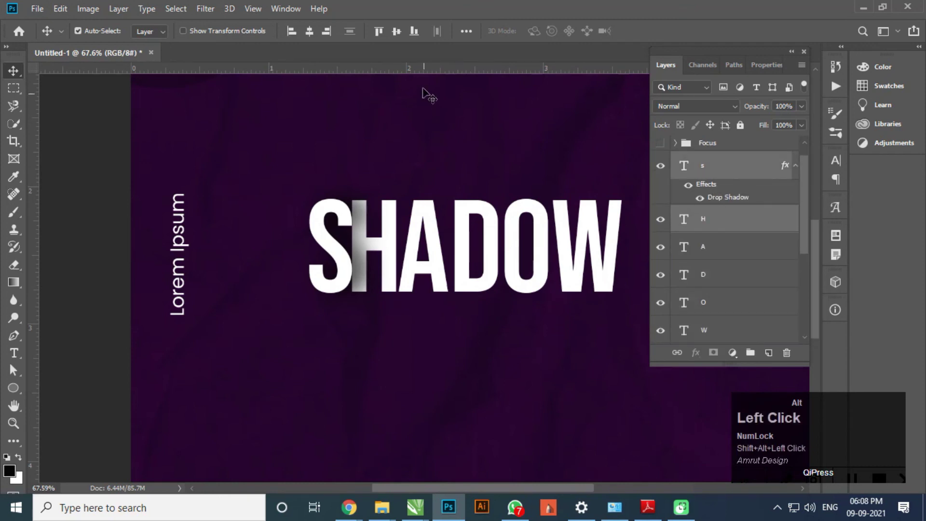
{"action": "left_click", "coordinate": [688, 185]}
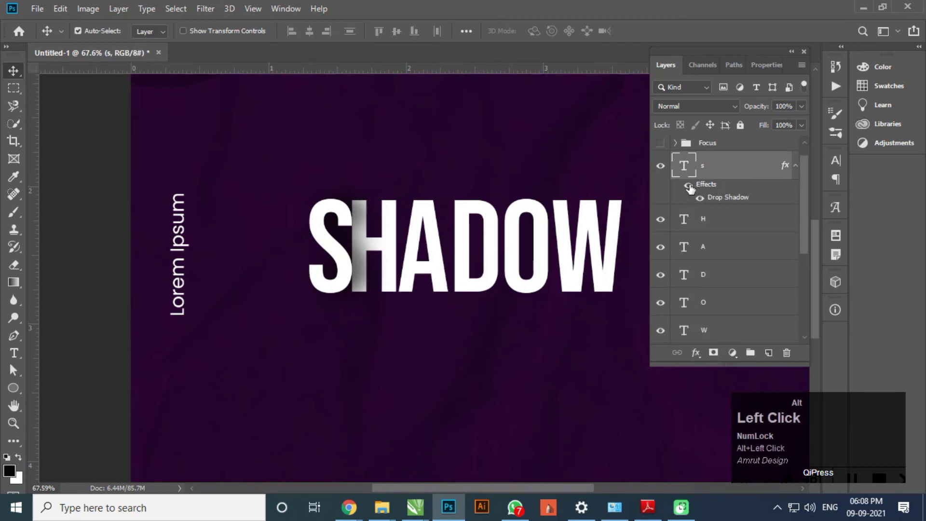
{"action": "left_click", "coordinate": [717, 317], "text": "shift"}
{"action": "left_click", "coordinate": [437, 32]}
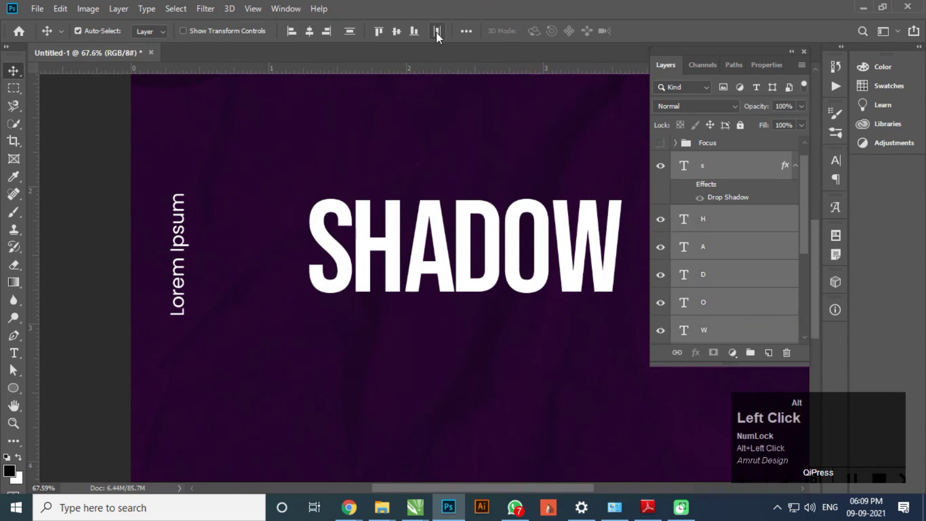
- Show the S layer's effects again and copy its layer style onto the H layer
{"action": "left_click", "coordinate": [697, 186]}
{"action": "left_click", "coordinate": [698, 198]}
{"action": "right_click", "coordinate": [729, 174]}
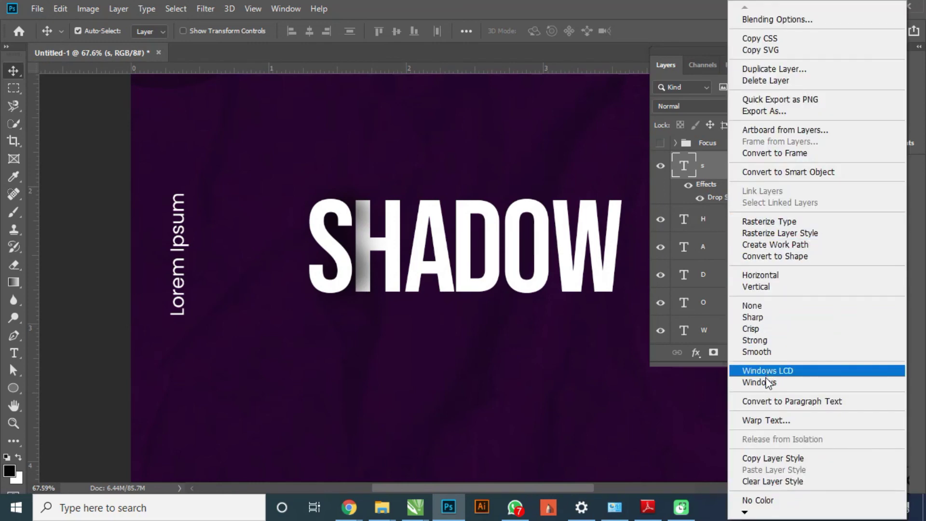
{"action": "left_click", "coordinate": [772, 458]}
{"action": "left_click", "coordinate": [720, 219]}
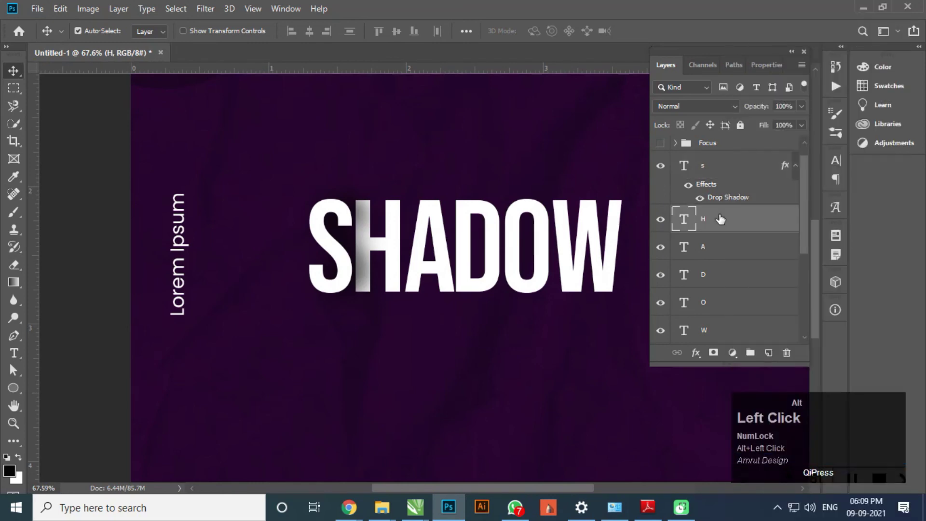
{"action": "right_click", "coordinate": [720, 220]}
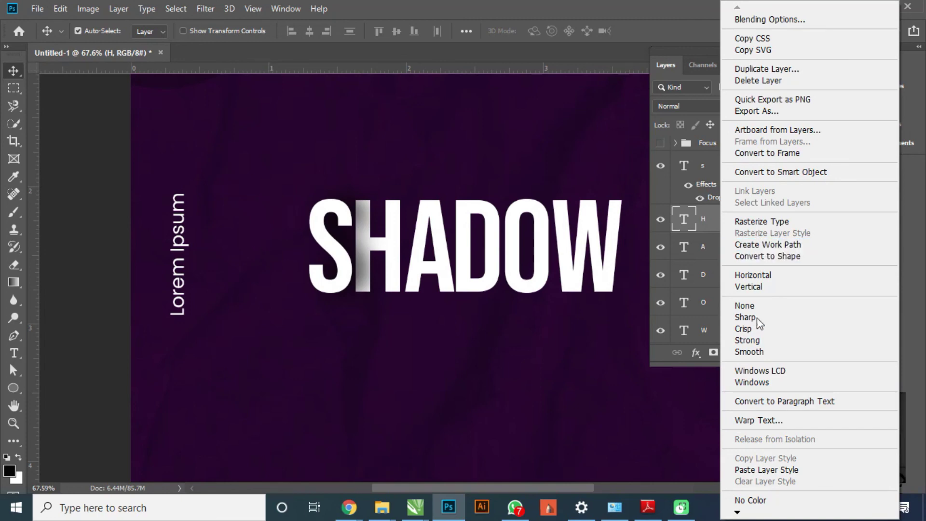
{"action": "left_click", "coordinate": [760, 470]}
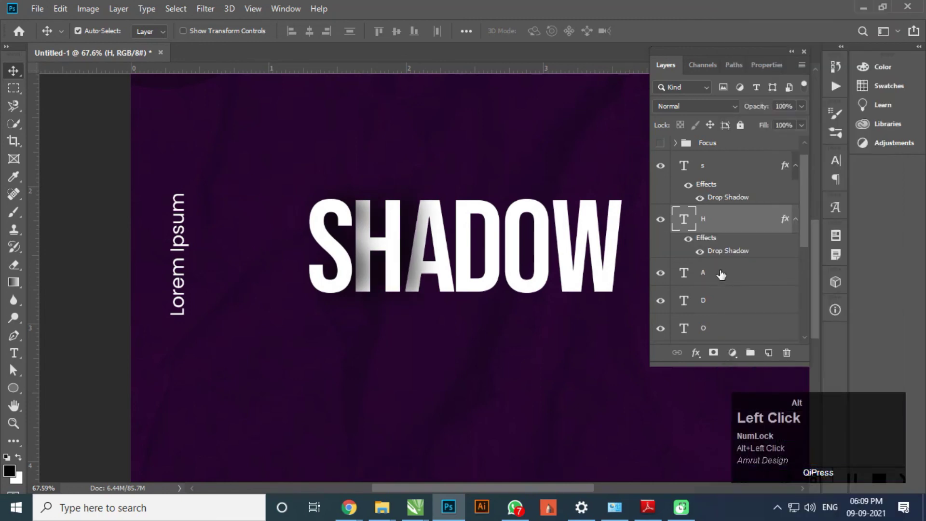
- Paste the copied drop shadow style onto the A and D letter layers
{"action": "right_click", "coordinate": [721, 276]}
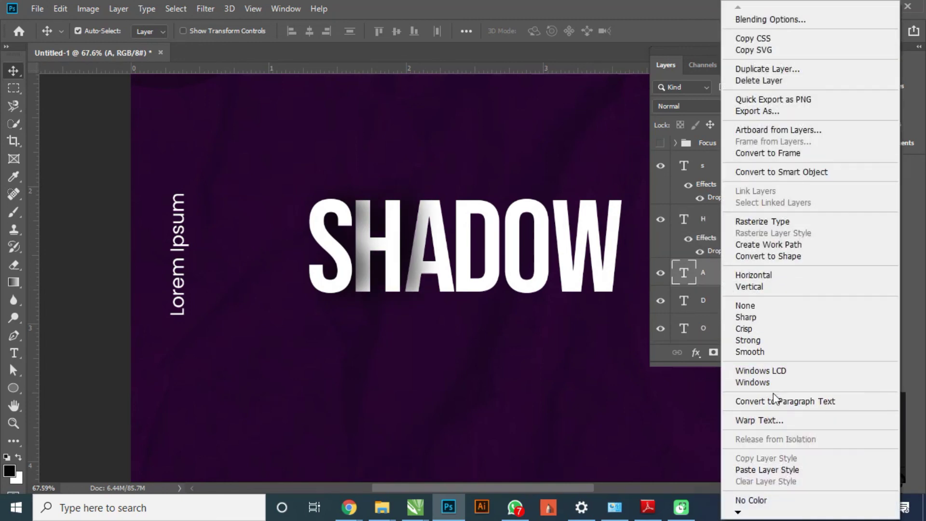
{"action": "left_click", "coordinate": [767, 470]}
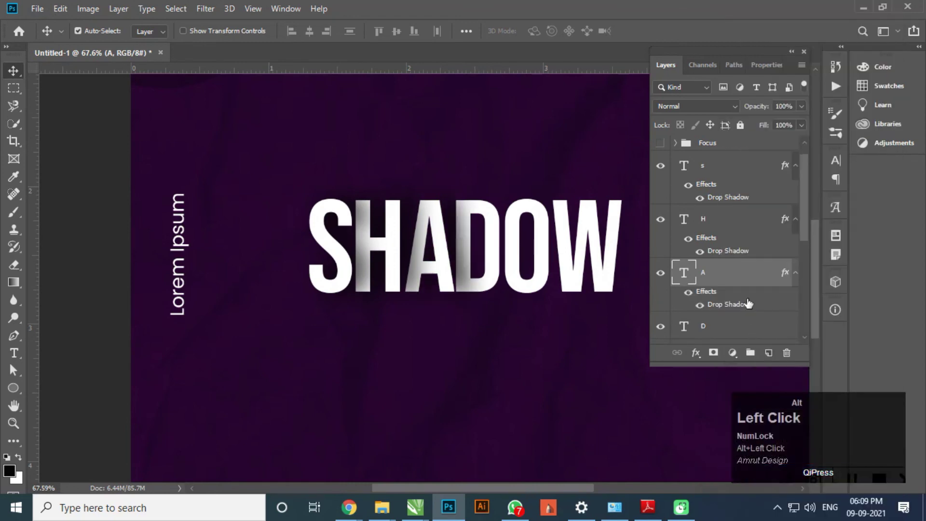
{"action": "scroll", "coordinate": [748, 304], "scroll_direction": "down", "scroll_amount": 1}
{"action": "left_click", "coordinate": [728, 293]}
{"action": "right_click", "coordinate": [728, 293]}
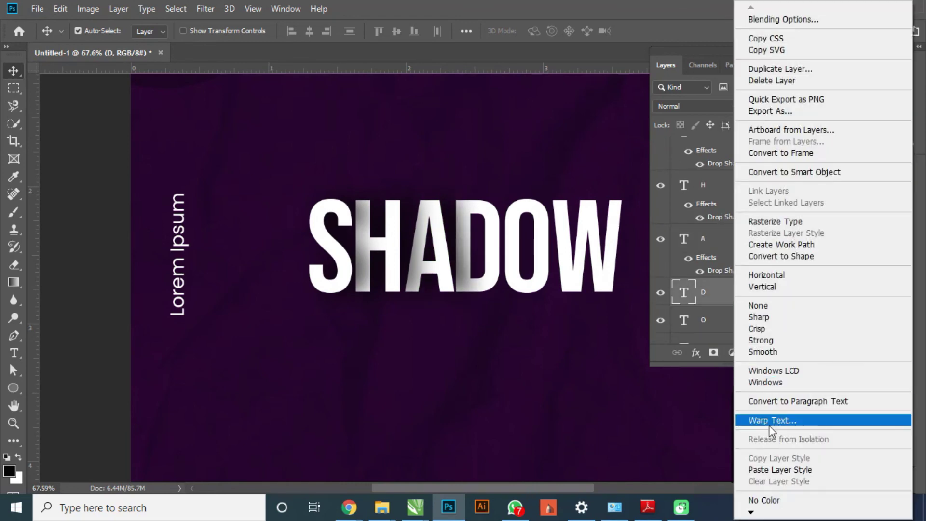
{"action": "left_click", "coordinate": [752, 470]}
- Paste the copied drop shadow style onto the O and W letter layers
{"action": "scroll", "coordinate": [743, 285], "scroll_direction": "down", "scroll_amount": 1}
{"action": "left_click", "coordinate": [732, 298]}
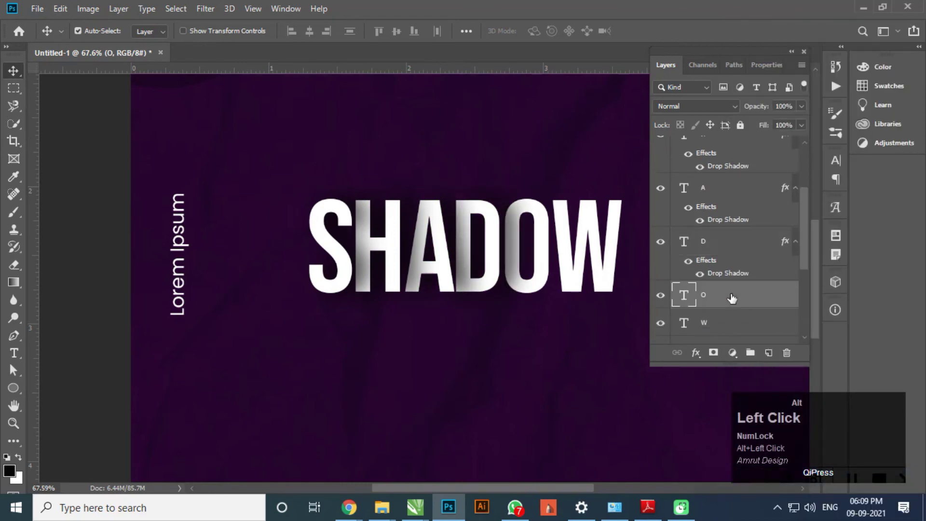
{"action": "right_click", "coordinate": [732, 298]}
{"action": "left_click", "coordinate": [767, 470]}
{"action": "scroll", "coordinate": [737, 316], "scroll_direction": "down", "scroll_amount": 1}
{"action": "left_click", "coordinate": [738, 316]}
{"action": "right_click", "coordinate": [738, 316]}
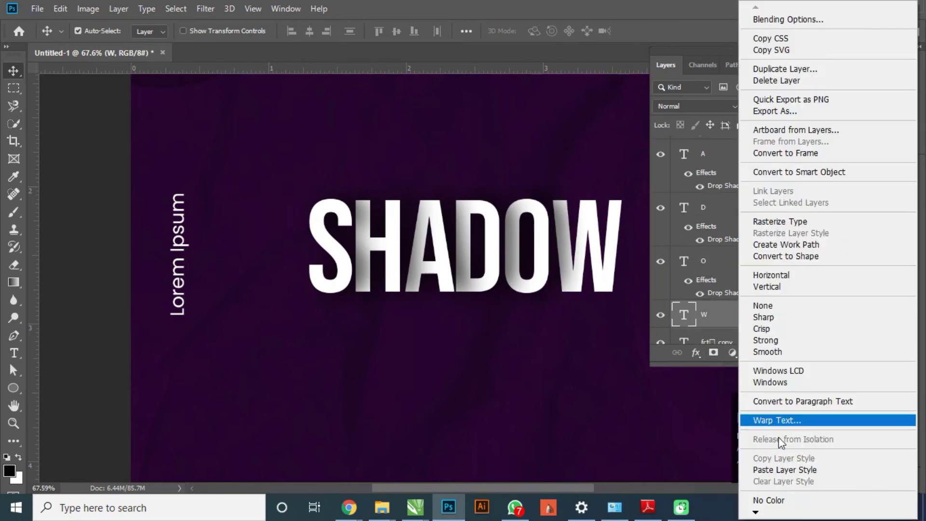
{"action": "left_click", "coordinate": [779, 468]}
- Look over the whole poster unobstructed and move the layer list clear of the artwork
{"action": "left_click", "coordinate": [791, 51]}
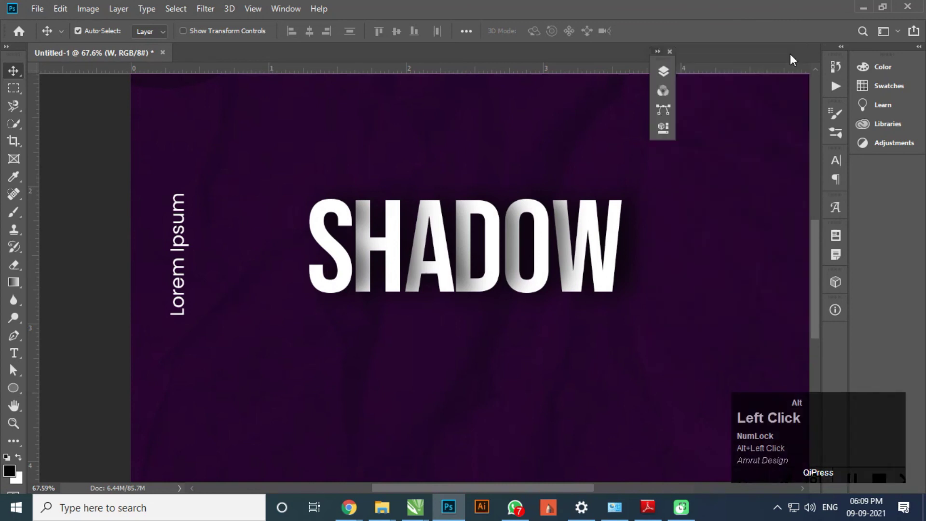
{"action": "scroll", "coordinate": [525, 267], "scroll_direction": "down", "scroll_amount": 3}
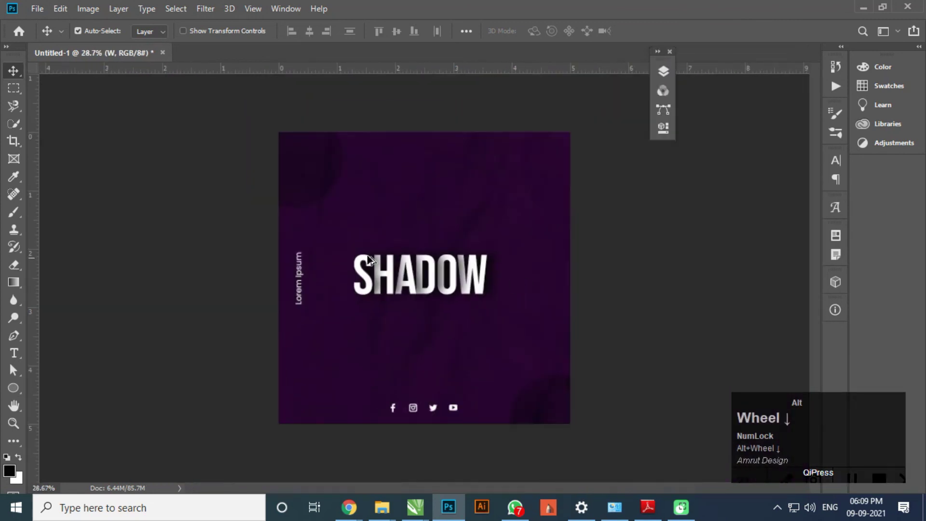
{"action": "scroll", "coordinate": [393, 261], "scroll_direction": "up", "scroll_amount": 2}
{"action": "left_click", "coordinate": [663, 73]}
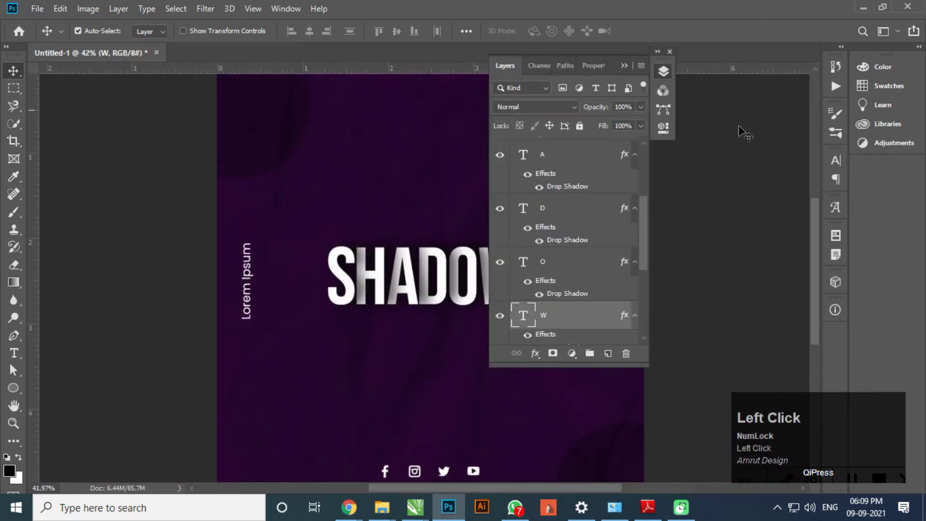
{"action": "left_click_drag", "start_coordinate": [617, 67], "coordinate": [768, 54]}
- Group the six SHADOW letter layers from S to W
{"action": "left_click_drag", "start_coordinate": [794, 204], "coordinate": [794, 140]}
{"action": "left_click", "coordinate": [721, 177]}
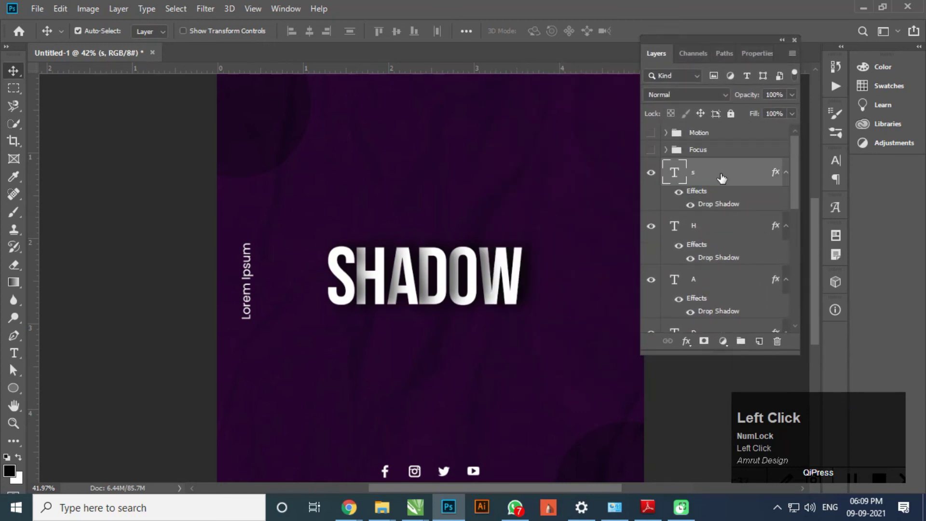
{"action": "scroll", "coordinate": [722, 188], "scroll_direction": "down", "scroll_amount": 2}
{"action": "scroll", "coordinate": [722, 188], "scroll_direction": "down", "scroll_amount": 5}
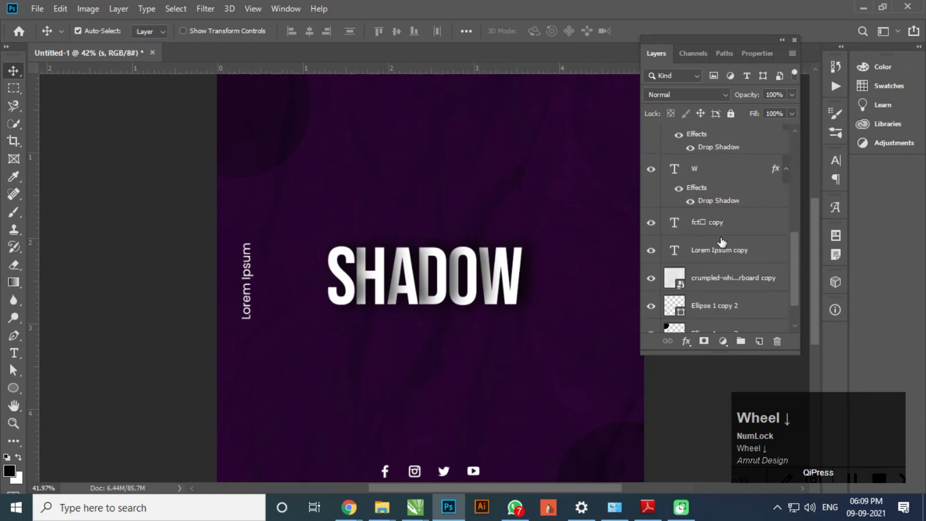
{"action": "left_click", "coordinate": [716, 175], "text": "shift"}
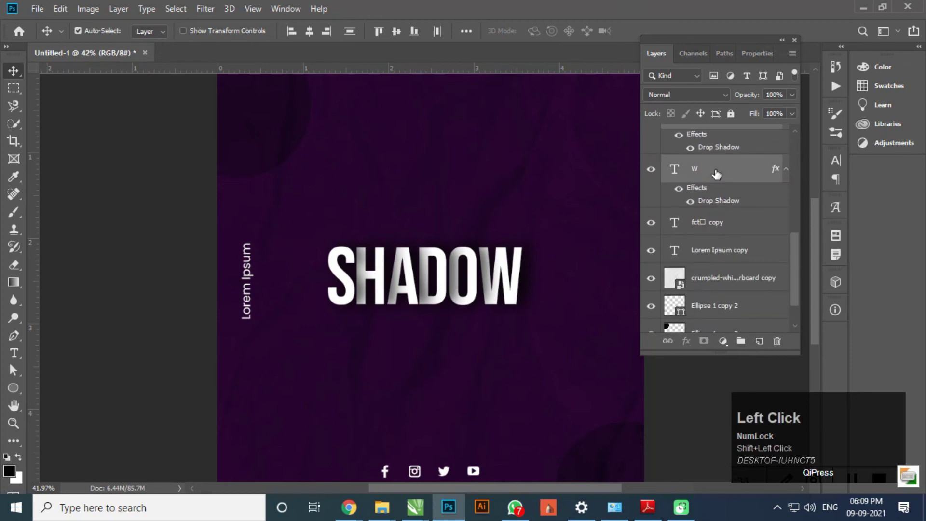
{"action": "key", "text": "ctrl+g"}
- Rename the new letter group as "Shadow"
{"action": "left_click", "coordinate": [705, 159]}
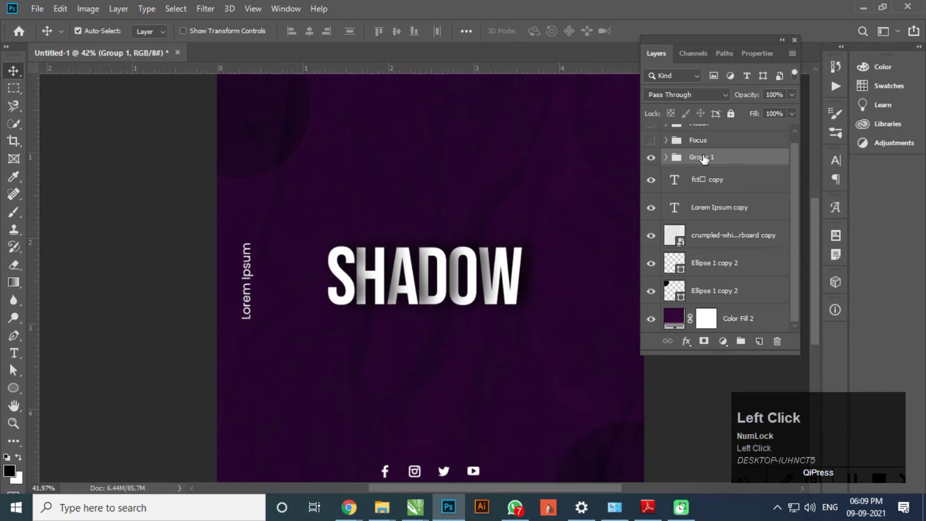
{"action": "type", "text": "S"}
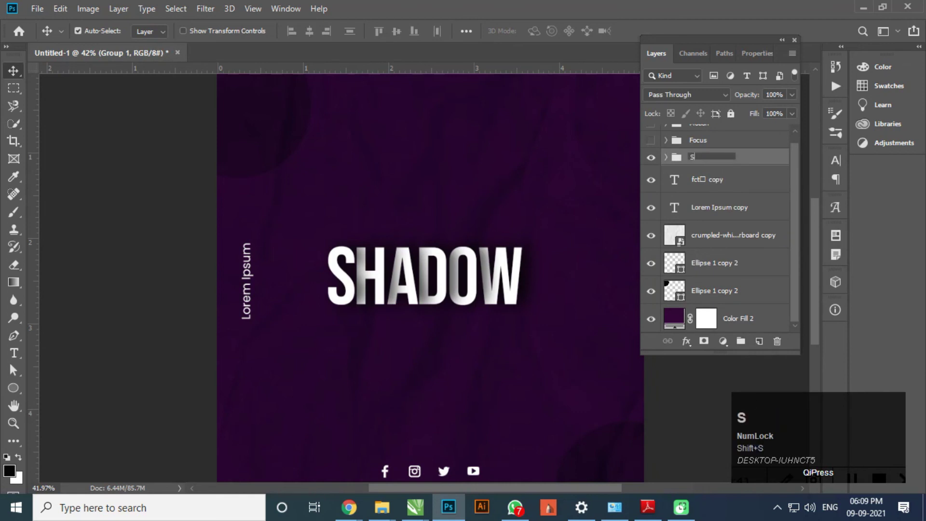
{"action": "type", "text": "had"}
{"action": "key", "text": "BackSpace"}
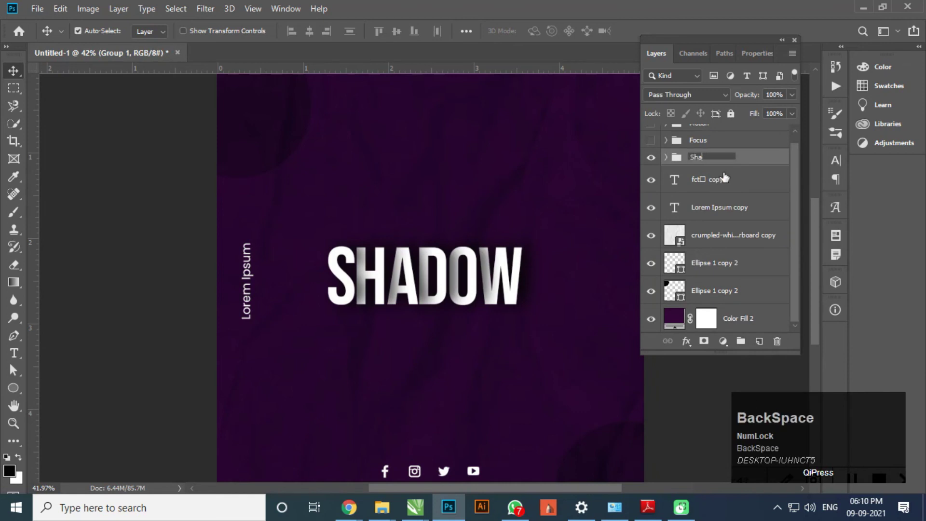
{"action": "type", "text": "dow"}
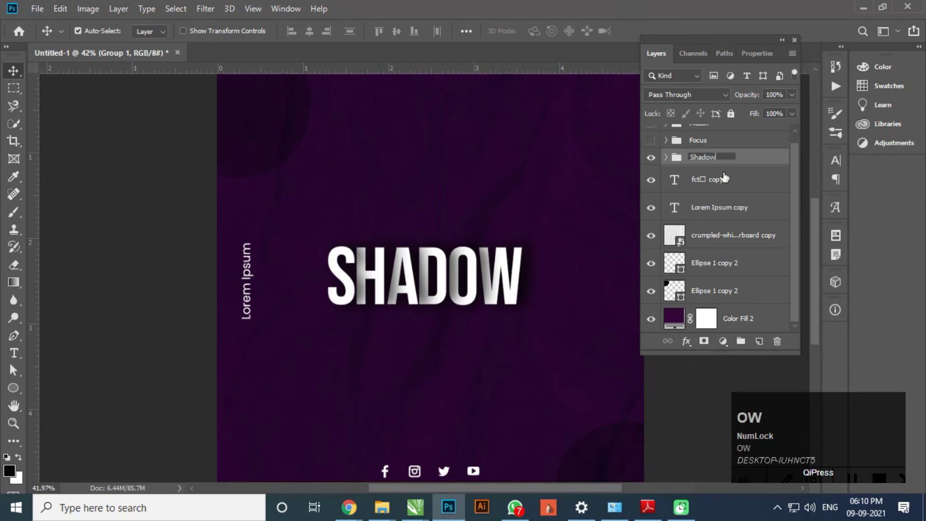
- Select all six letter layers inside the Shadow group and shift the word slightly to the right on the poster
{"action": "left_click", "coordinate": [666, 158]}
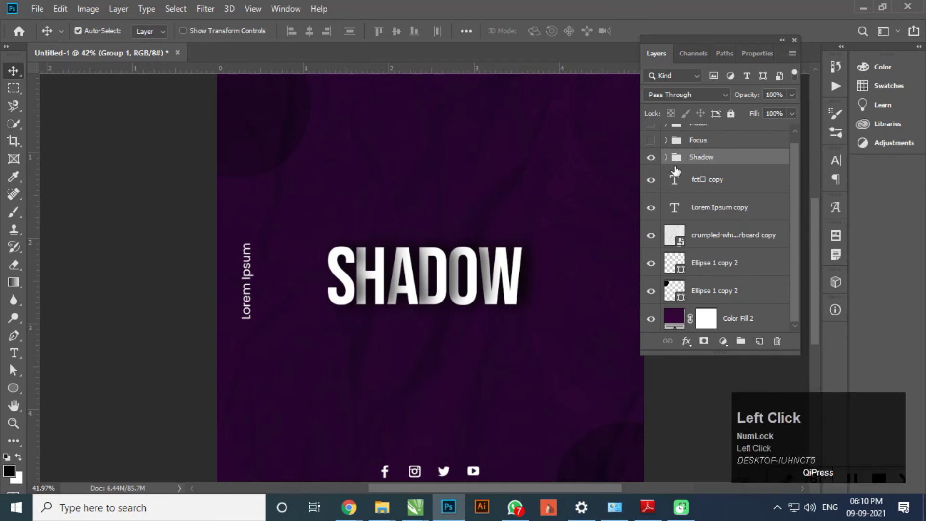
{"action": "left_click", "coordinate": [720, 185]}
{"action": "scroll", "coordinate": [709, 220], "scroll_direction": "down", "scroll_amount": 5}
{"action": "scroll", "coordinate": [715, 281], "scroll_direction": "down", "scroll_amount": 1}
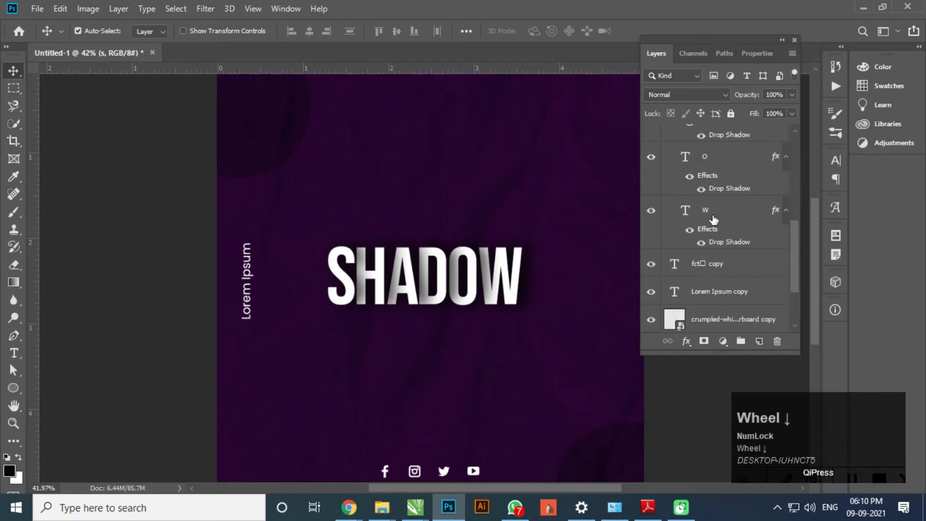
{"action": "left_click", "coordinate": [723, 156]}
{"action": "left_click", "coordinate": [739, 218], "text": "shift"}
{"action": "left_click_drag", "start_coordinate": [525, 289], "coordinate": [533, 289]}
- Collapse the Shadow group, hide it and clear the layer selection to leave only the poster background elements visible
{"action": "scroll", "coordinate": [528, 285], "scroll_direction": "down", "scroll_amount": 2}
{"action": "scroll", "coordinate": [527, 284], "scroll_direction": "down", "scroll_amount": 1}
{"action": "scroll", "coordinate": [429, 263], "scroll_direction": "up", "scroll_amount": 1}
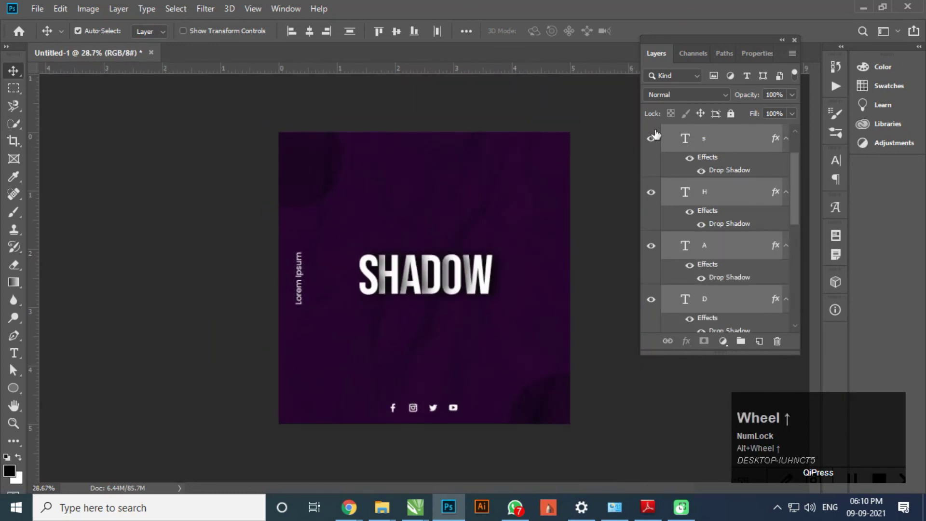
{"action": "scroll", "coordinate": [681, 154], "scroll_direction": "up", "scroll_amount": 5}
{"action": "left_click", "coordinate": [666, 167]}
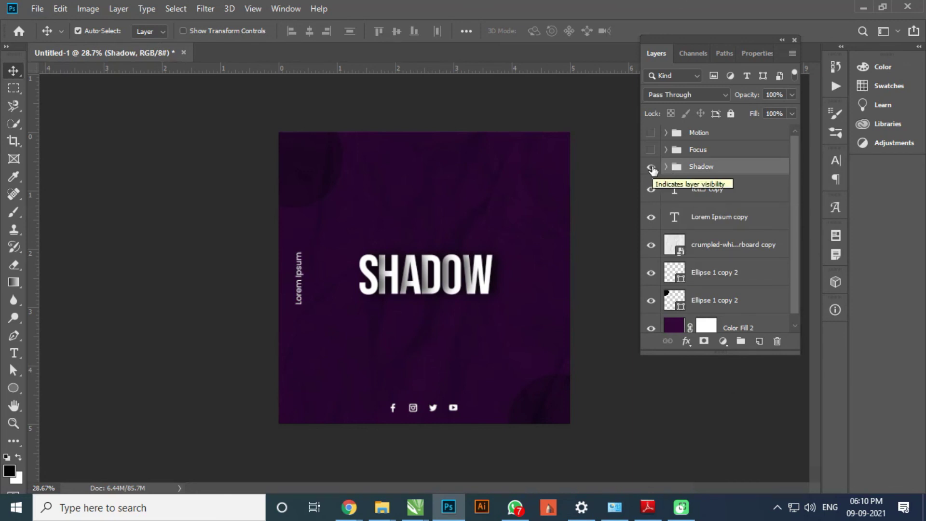
{"action": "left_click", "coordinate": [651, 168]}
{"action": "scroll", "coordinate": [431, 263], "scroll_direction": "up", "scroll_amount": 1}
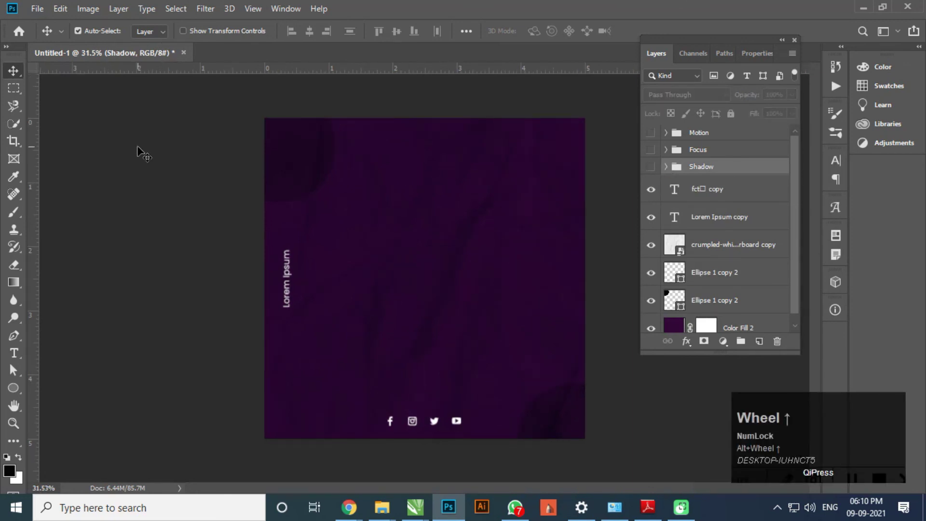
{"action": "left_click", "coordinate": [151, 151]}
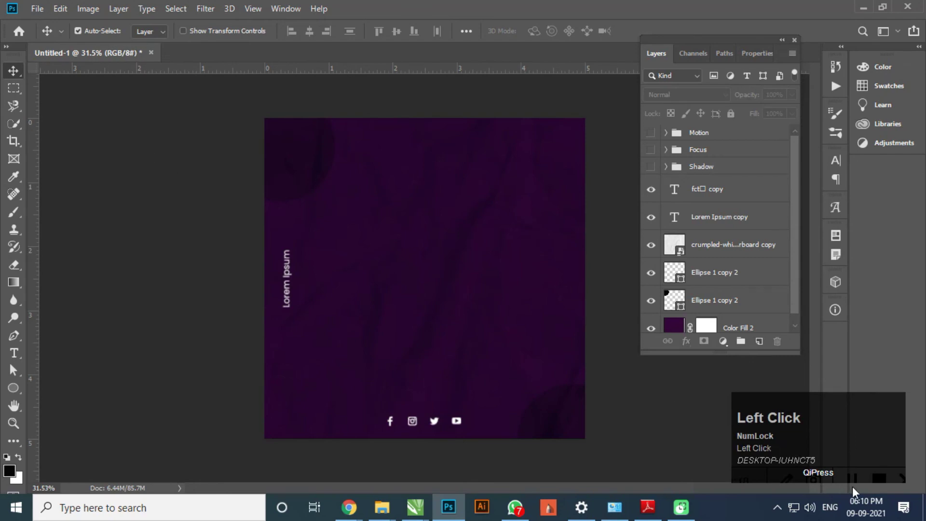